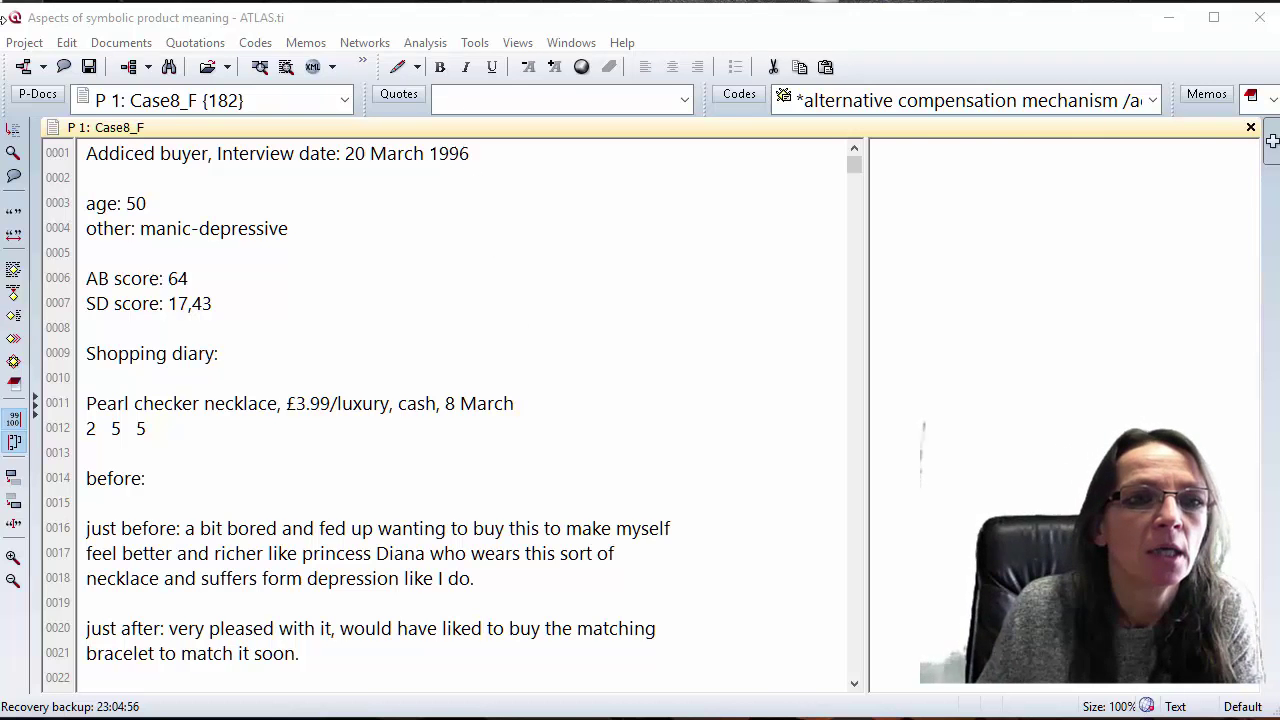
# Look over the primary documents and families list, then hide it.
pyautogui.click(37, 94)
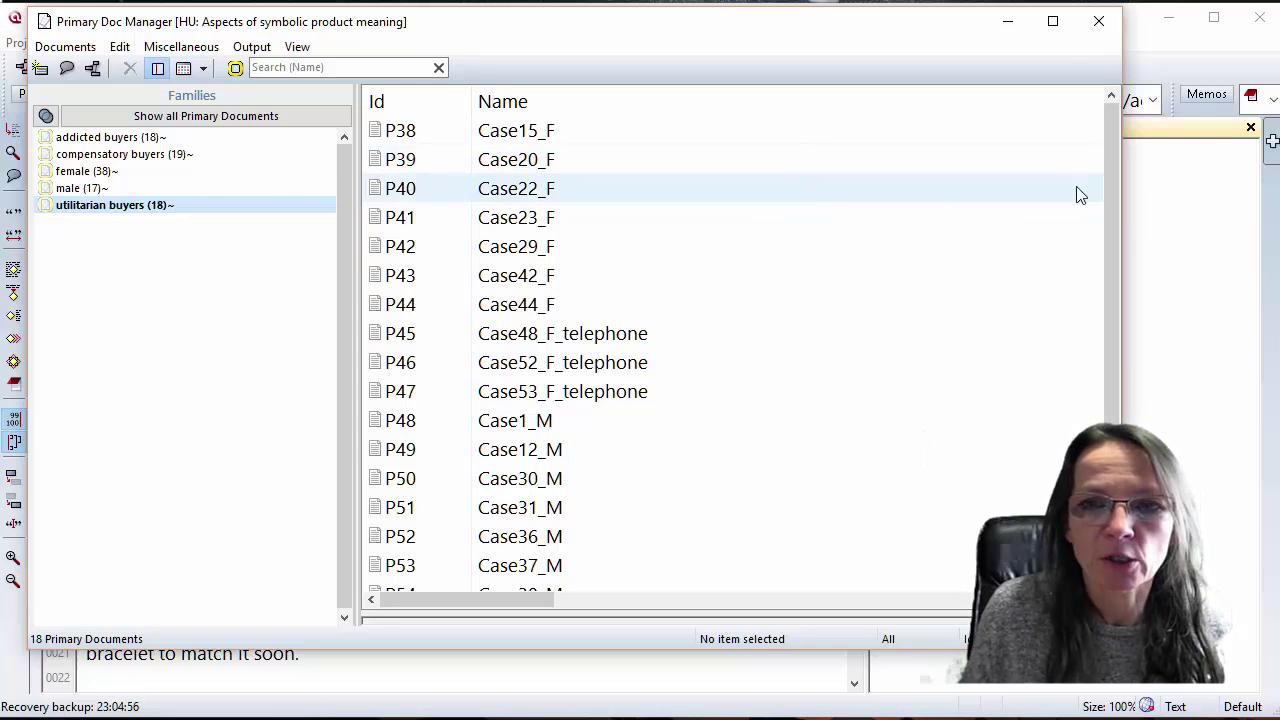
pyautogui.moveTo(1115, 138)
pyautogui.mouseDown()
pyautogui.moveTo(1113, 221)
pyautogui.moveTo(1105, 146)
pyautogui.mouseUp()
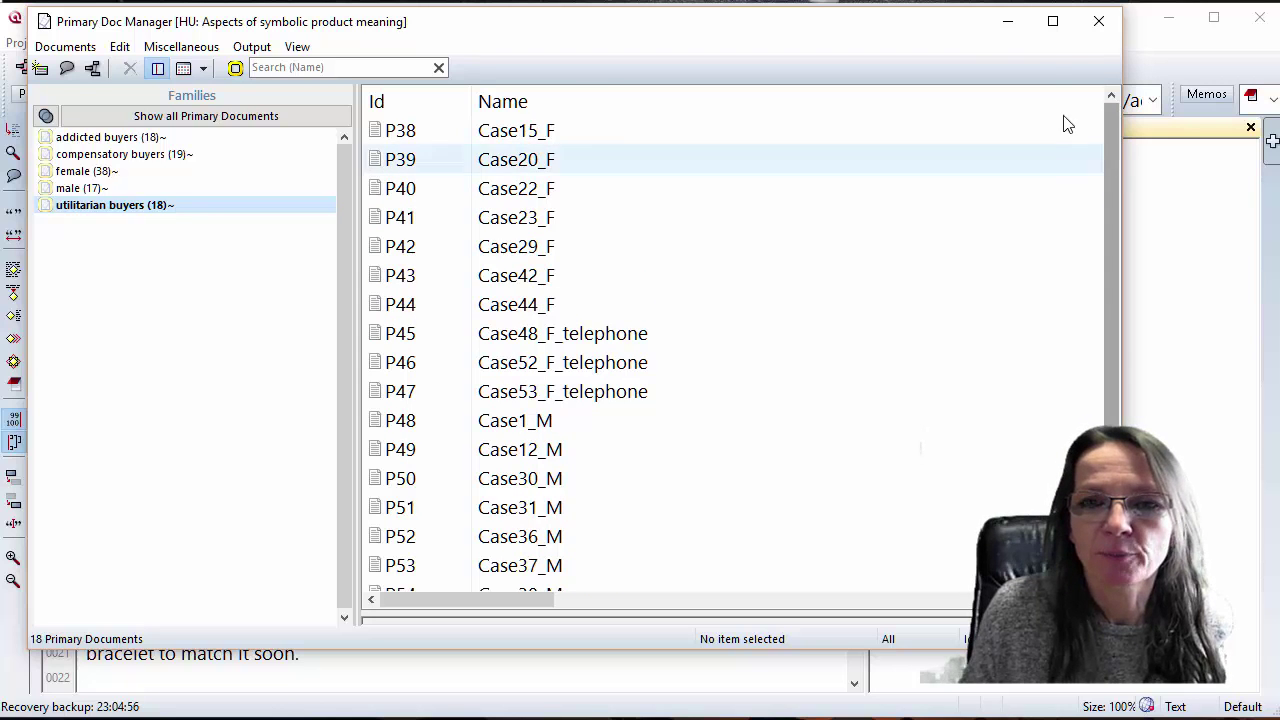
pyautogui.click(1015, 35)
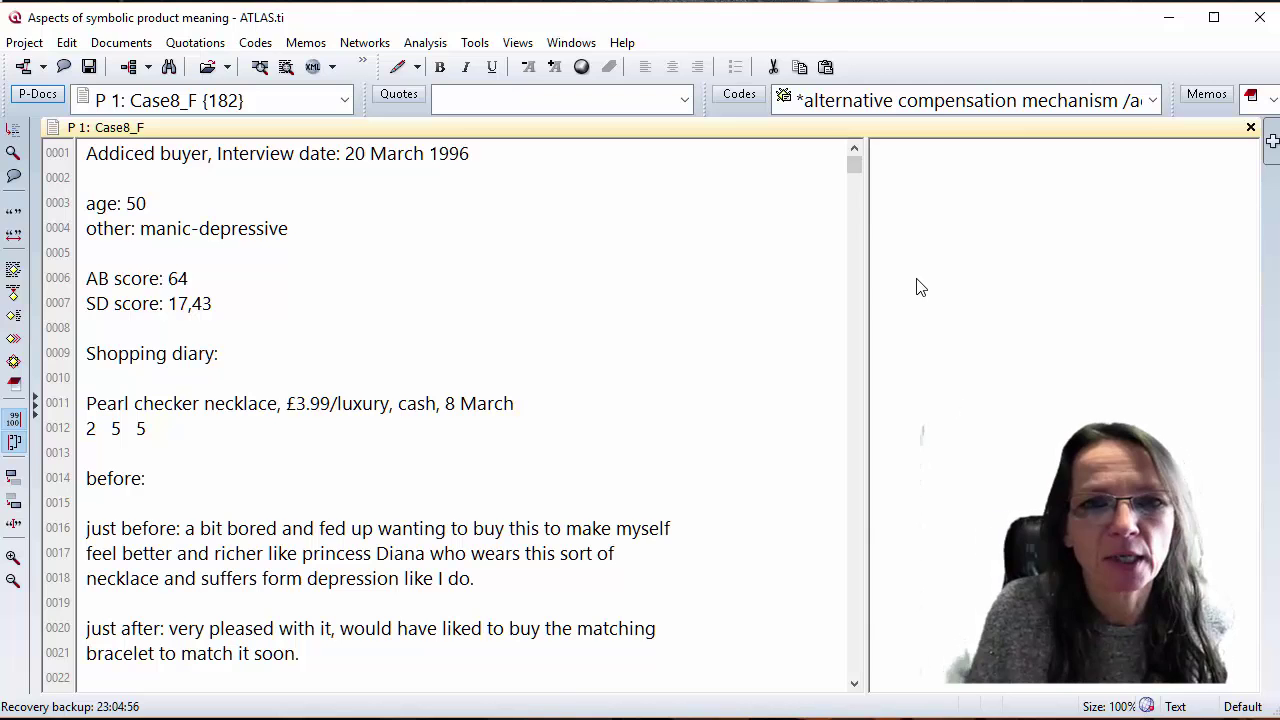
# Open the Code Manager higher on screen and show only the vblog family's 16 codes.
pyautogui.click(737, 94)
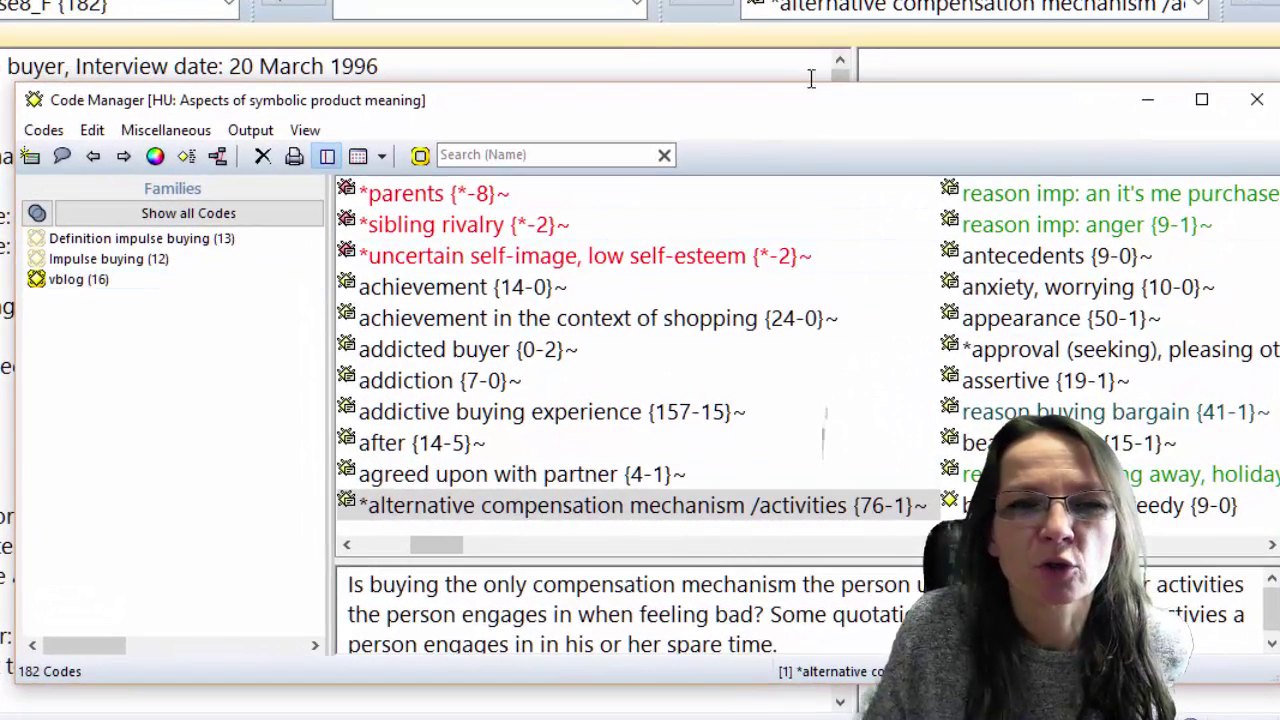
pyautogui.moveTo(790, 118); pyautogui.dragTo(803, 66)
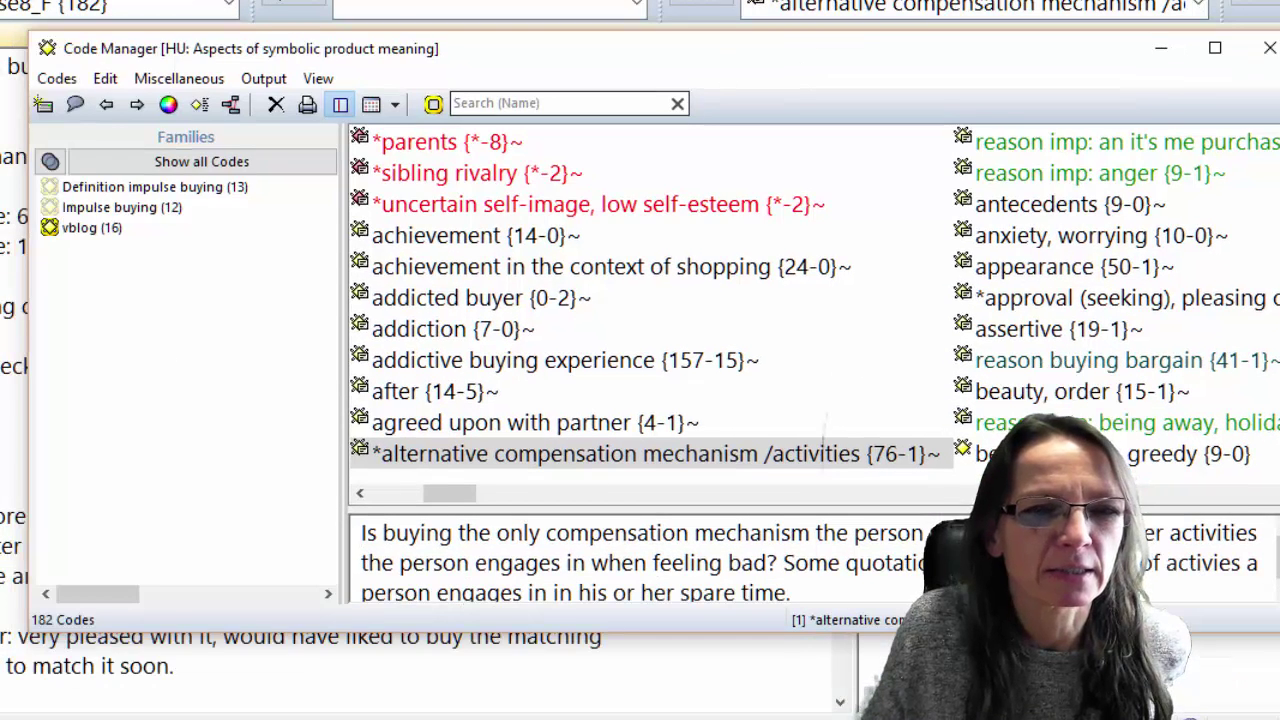
pyautogui.click(110, 229)
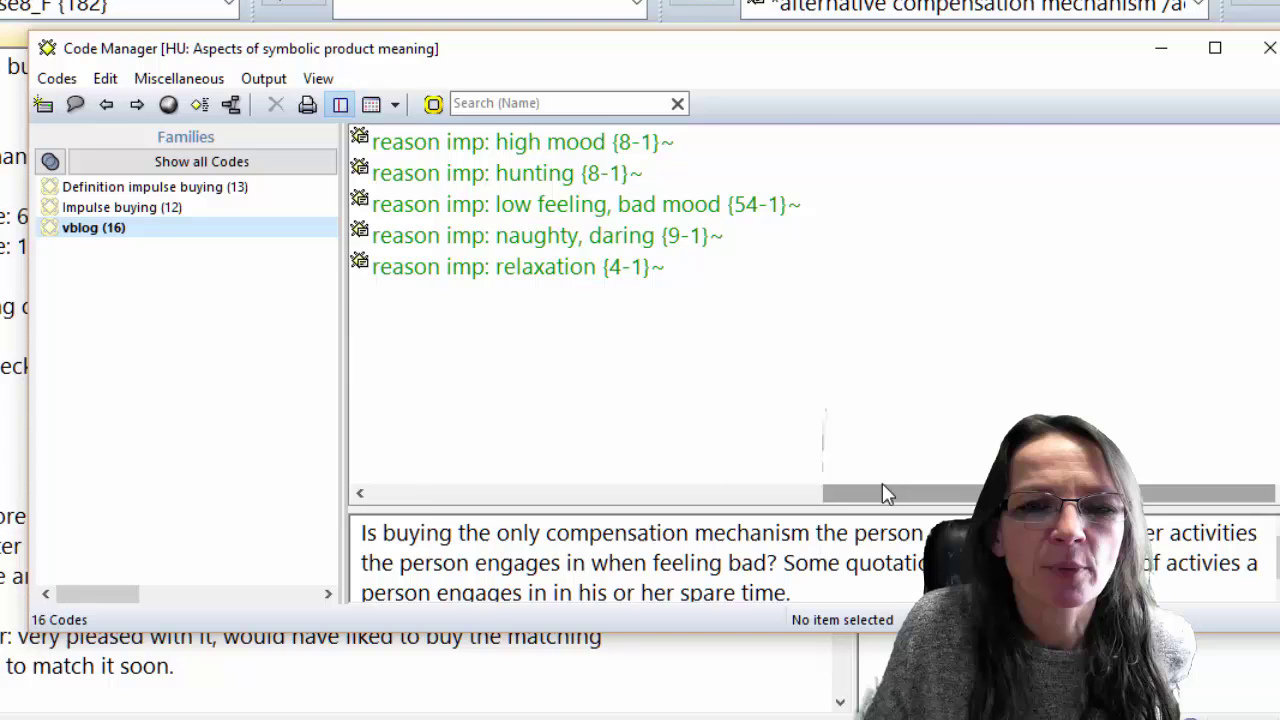
pyautogui.moveTo(886, 491); pyautogui.dragTo(425, 505)
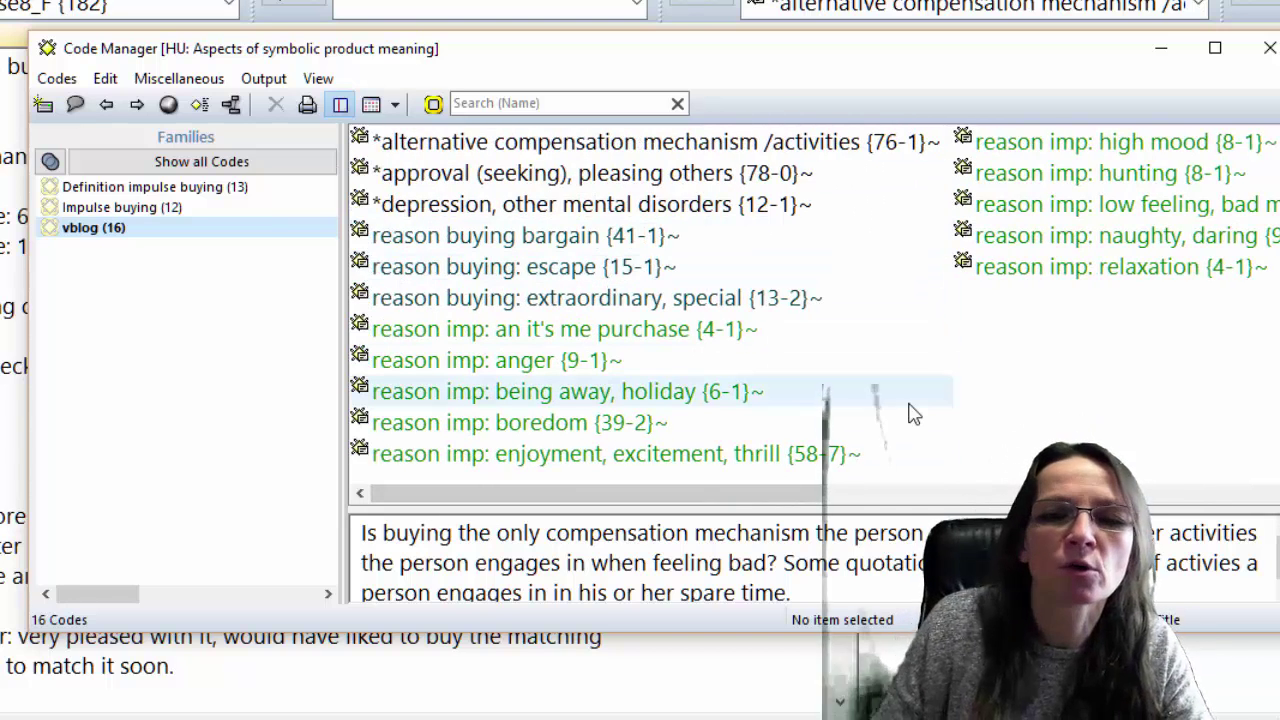
# Apply the vblog code family as a global filter.
pyautogui.rightClick(215, 228)
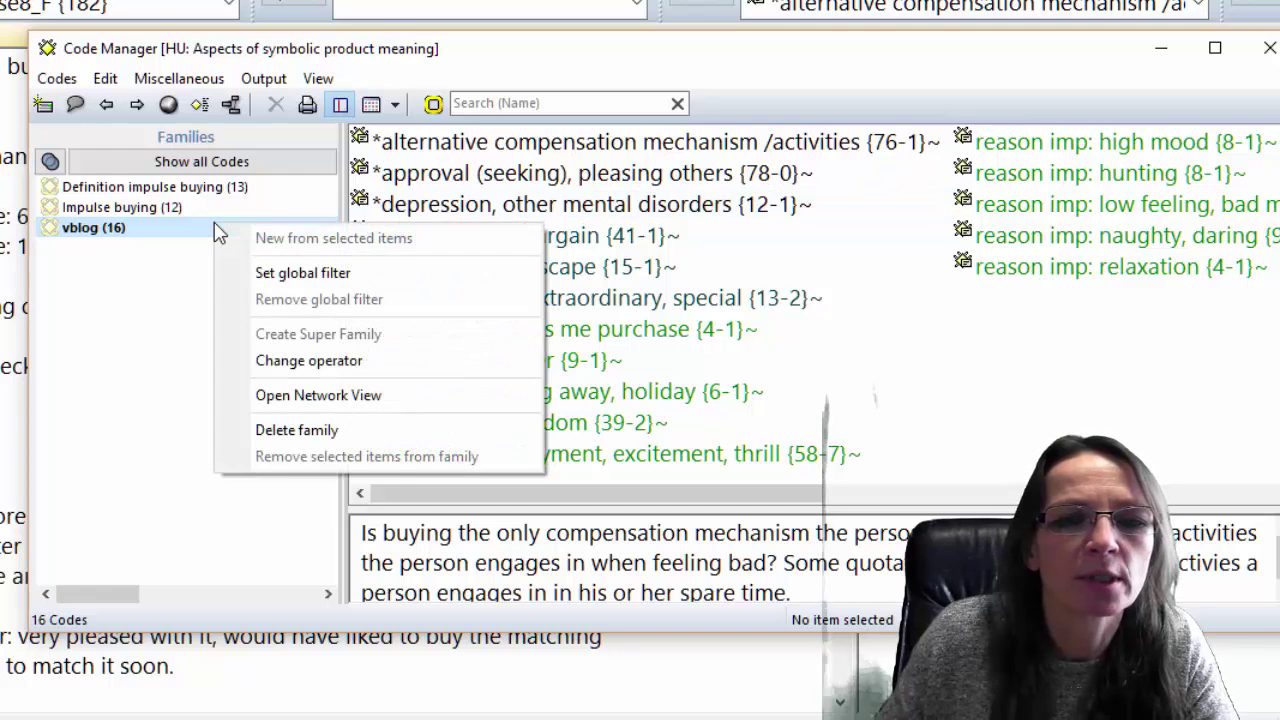
pyautogui.click(300, 274)
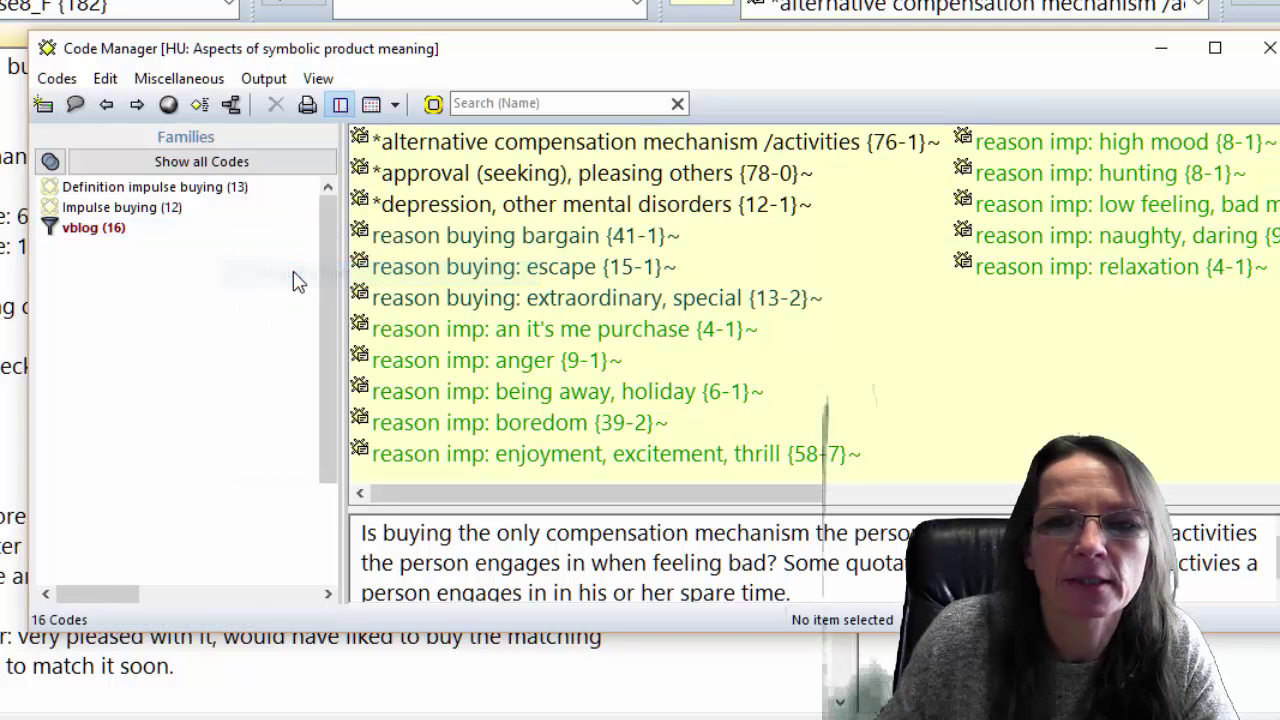
# Scroll through the 76 quotations of *alternative compensation mechanism /activities, then close the list.
pyautogui.doubleClick(570, 145)
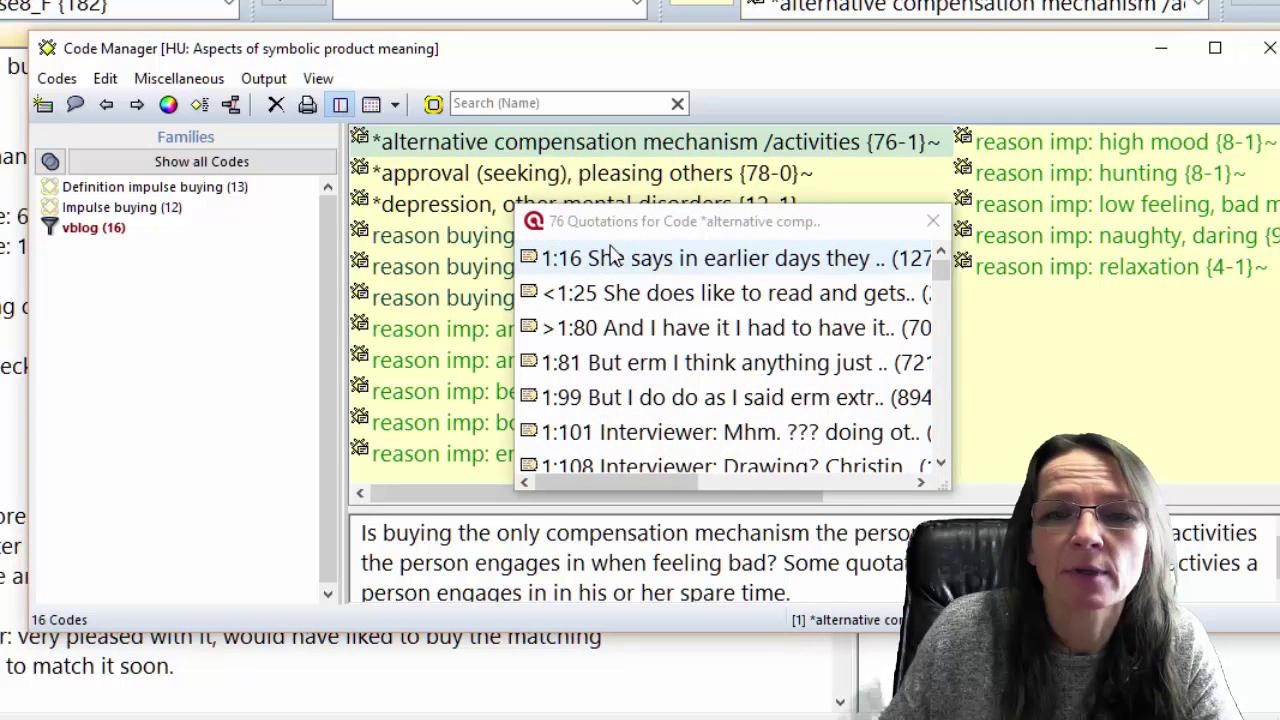
pyautogui.scroll(-2, 670, 370)
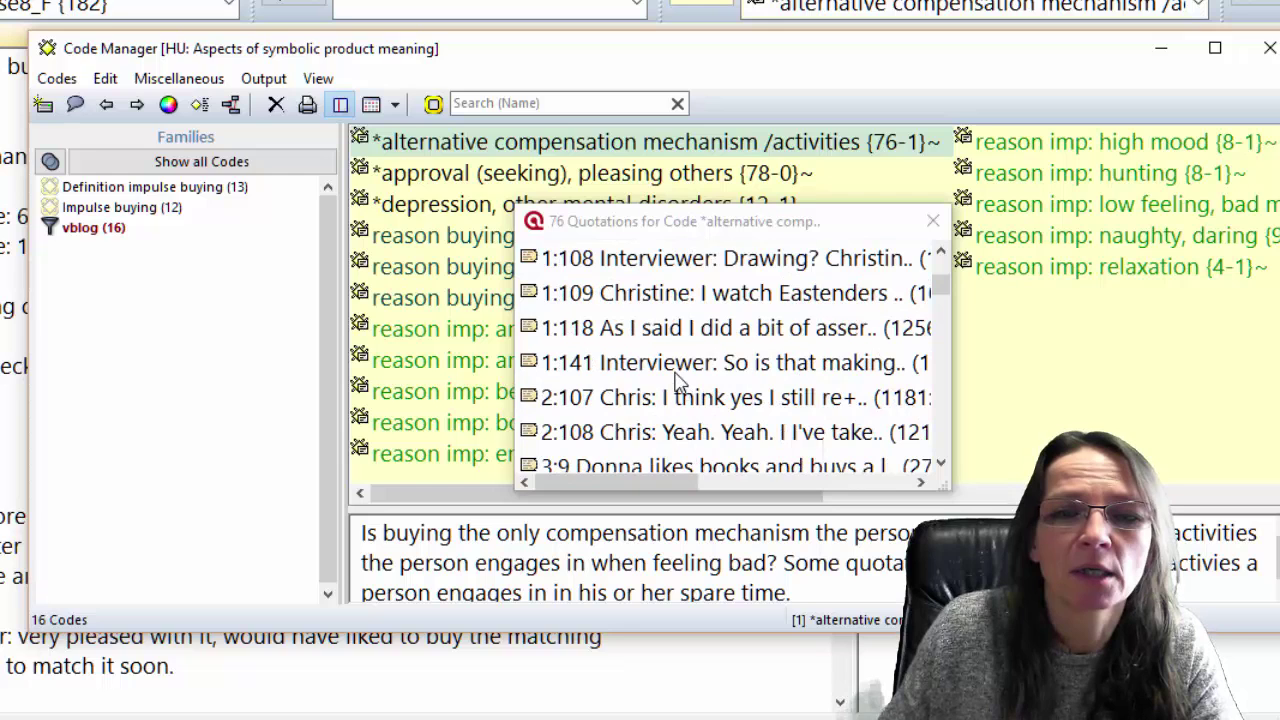
pyautogui.scroll(-2, 585, 370)
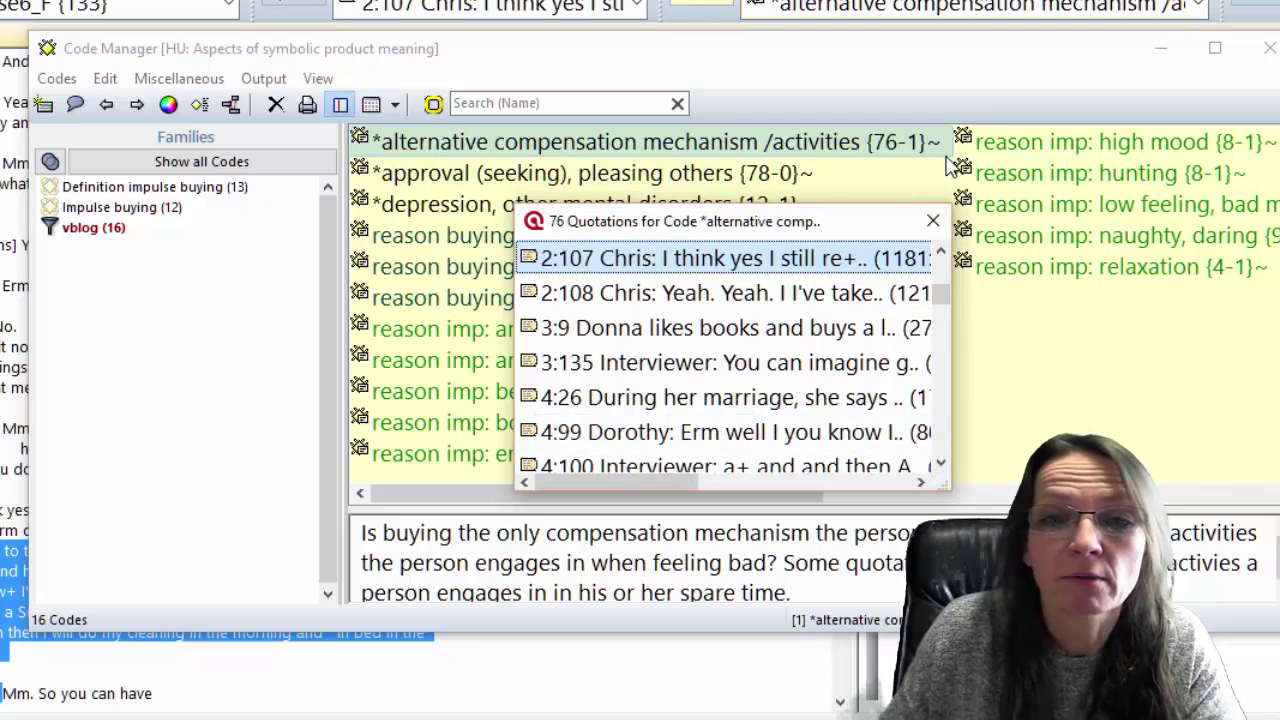
pyautogui.click(1034, 330)
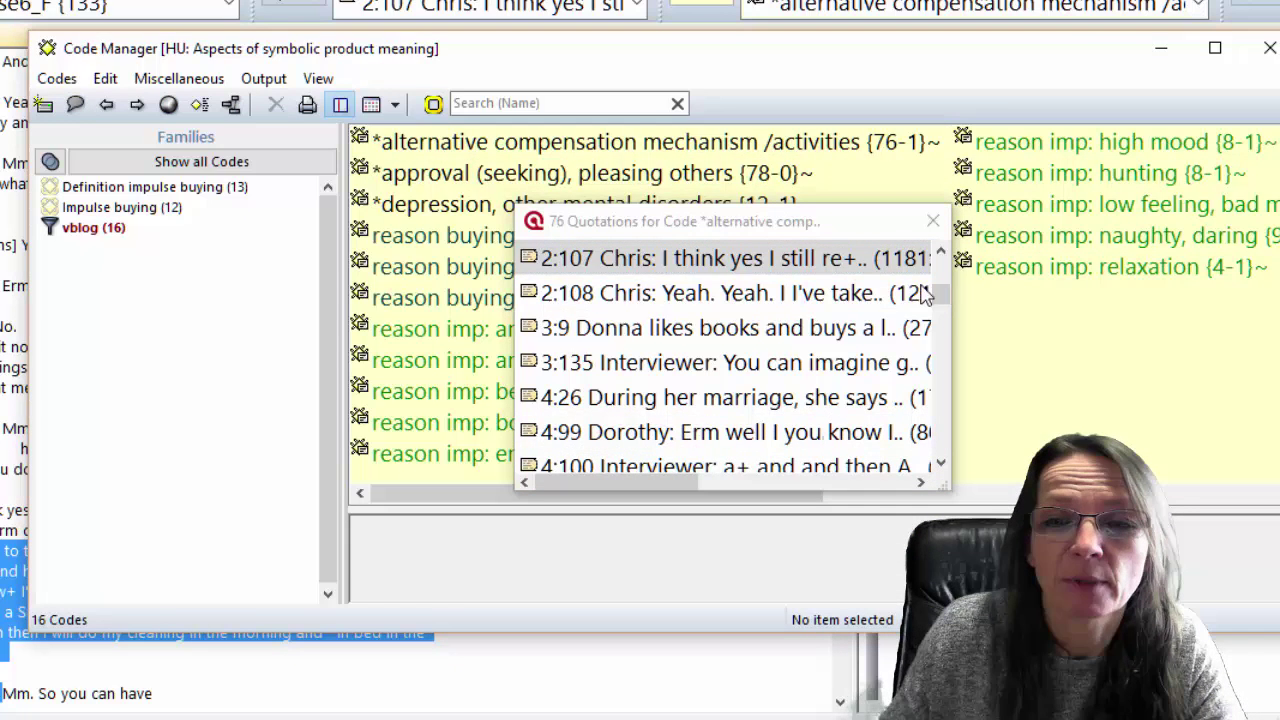
pyautogui.click(933, 221)
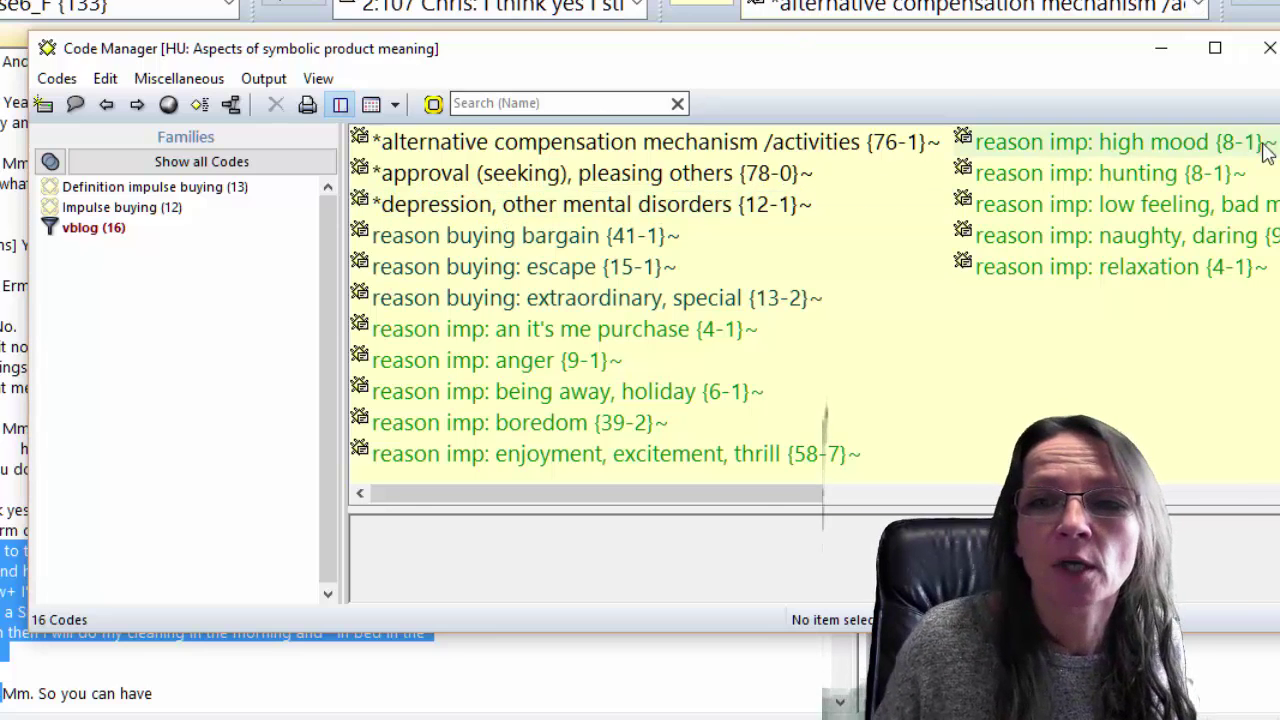
# Close the codes window, query *alternative compensation mechanism /activities, and open a hit in Case8_F.
pyautogui.click(1268, 48)
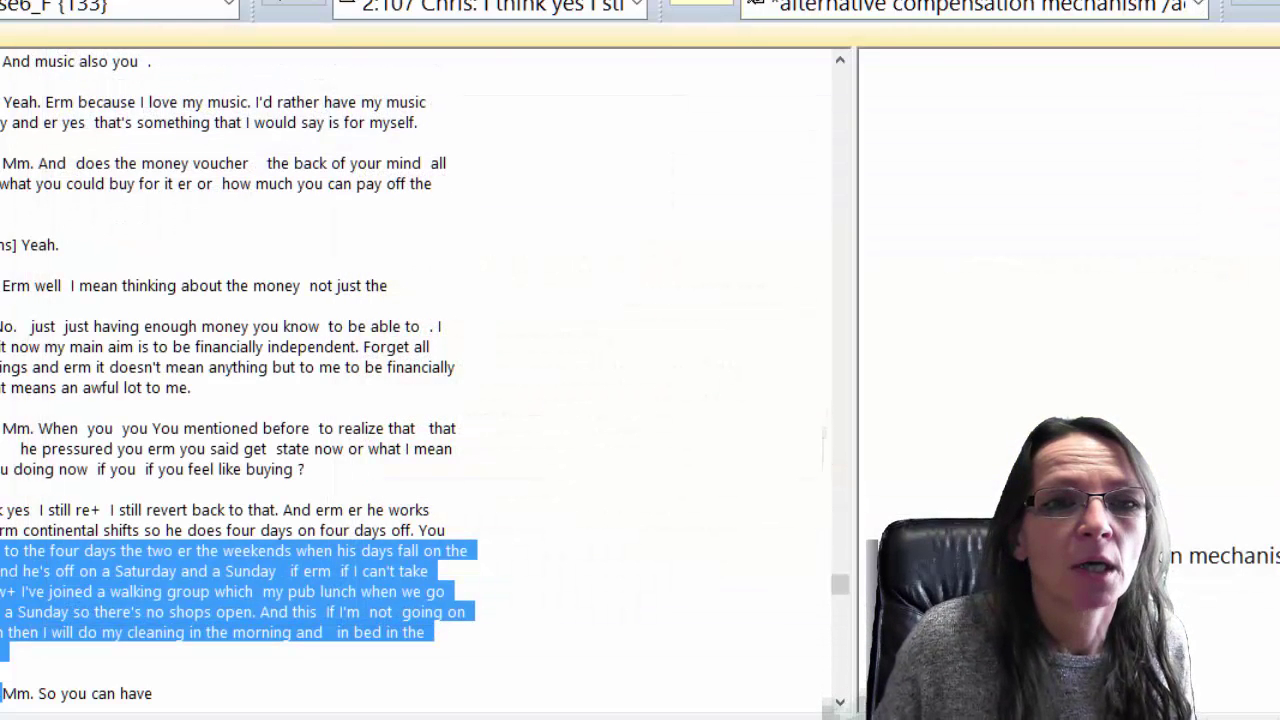
pyautogui.click(30, 28)
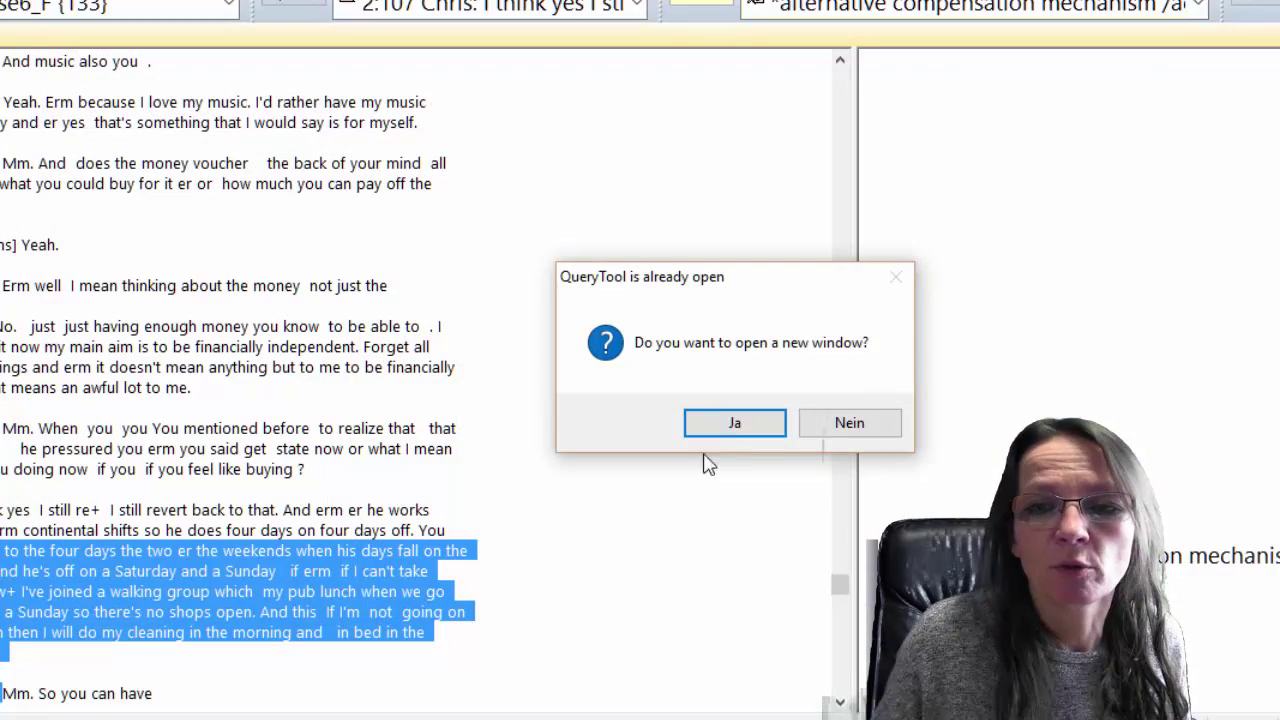
pyautogui.click(736, 423)
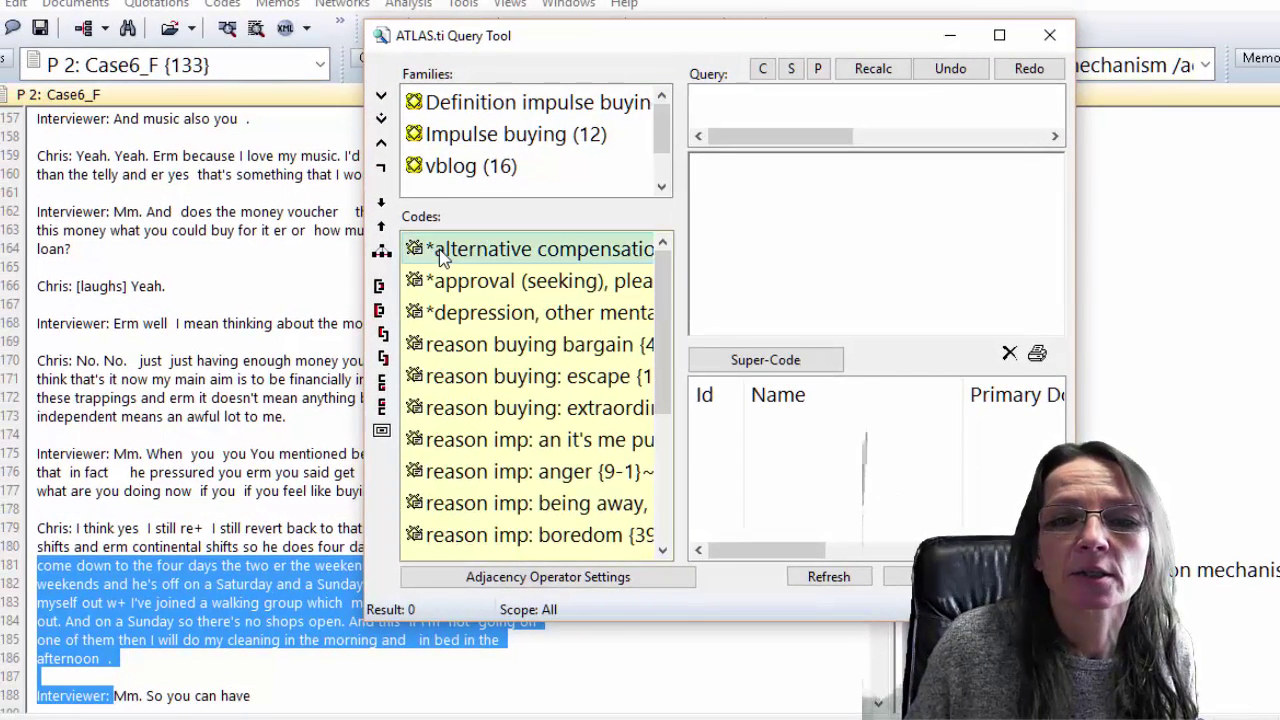
pyautogui.doubleClick(437, 251)
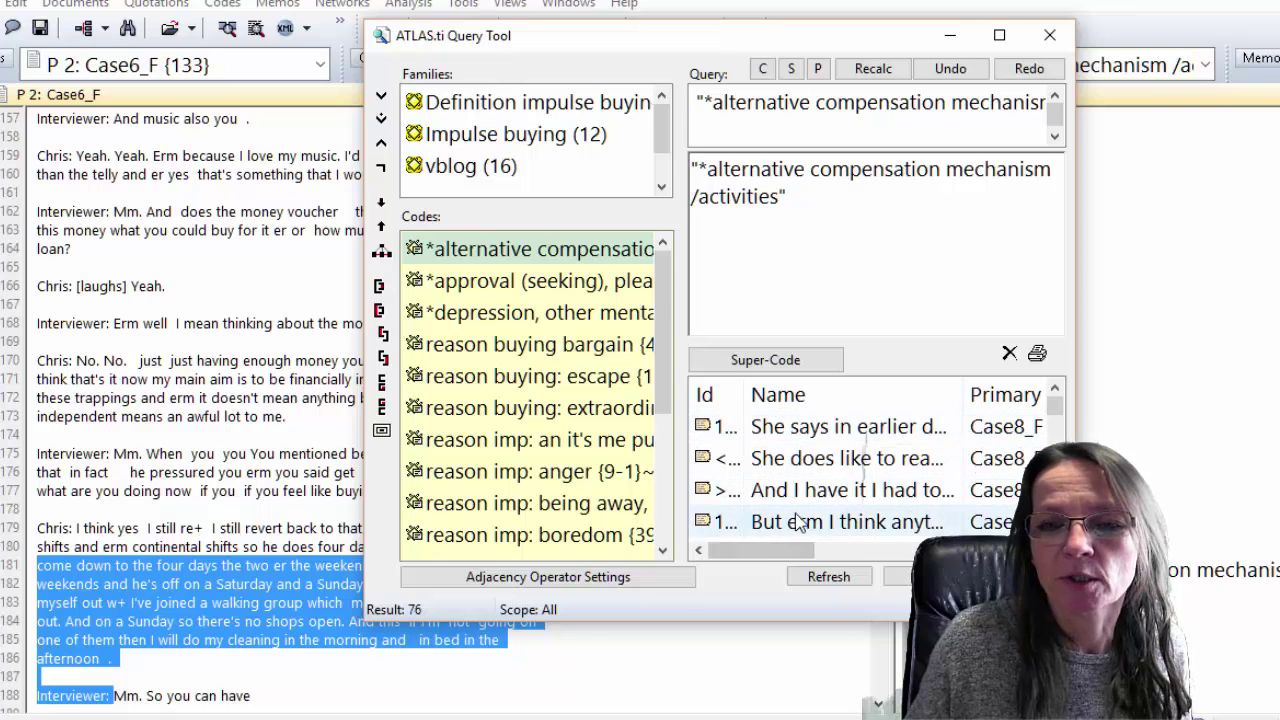
pyautogui.doubleClick(815, 462)
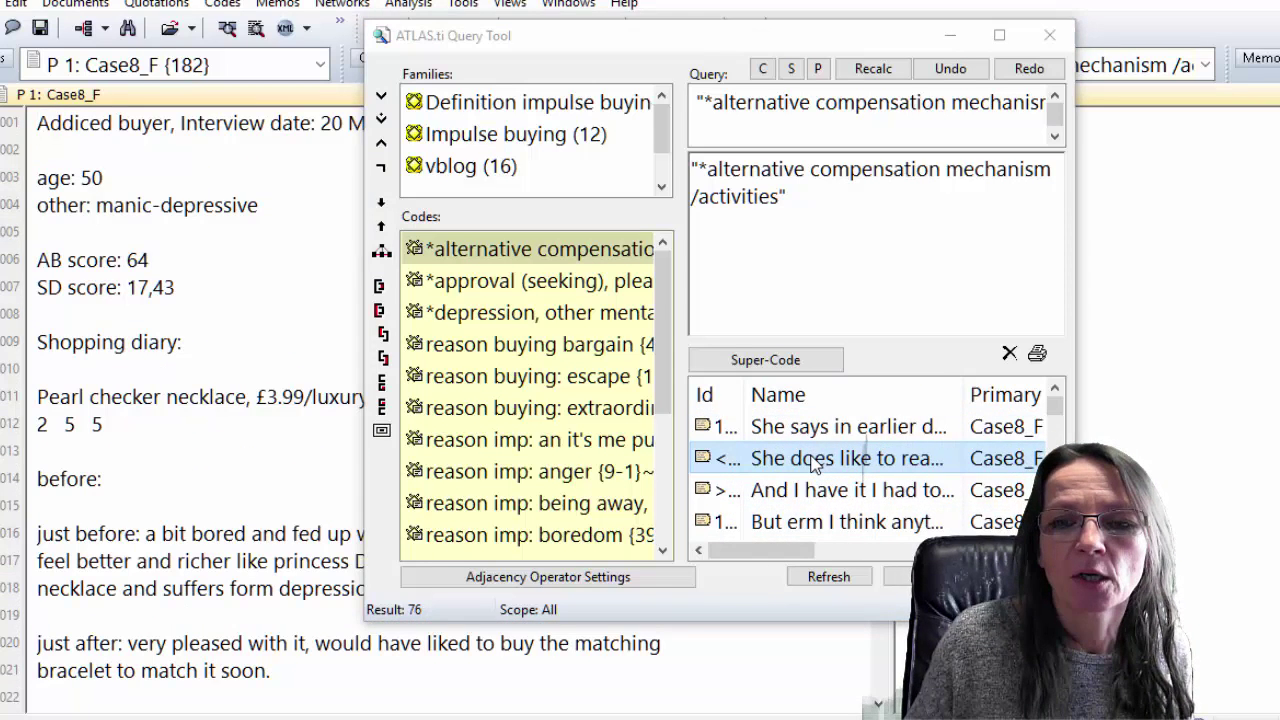
# Create a document family 'people with alternative comp. mechanism' from the found documents.
pyautogui.rightClick(815, 462)
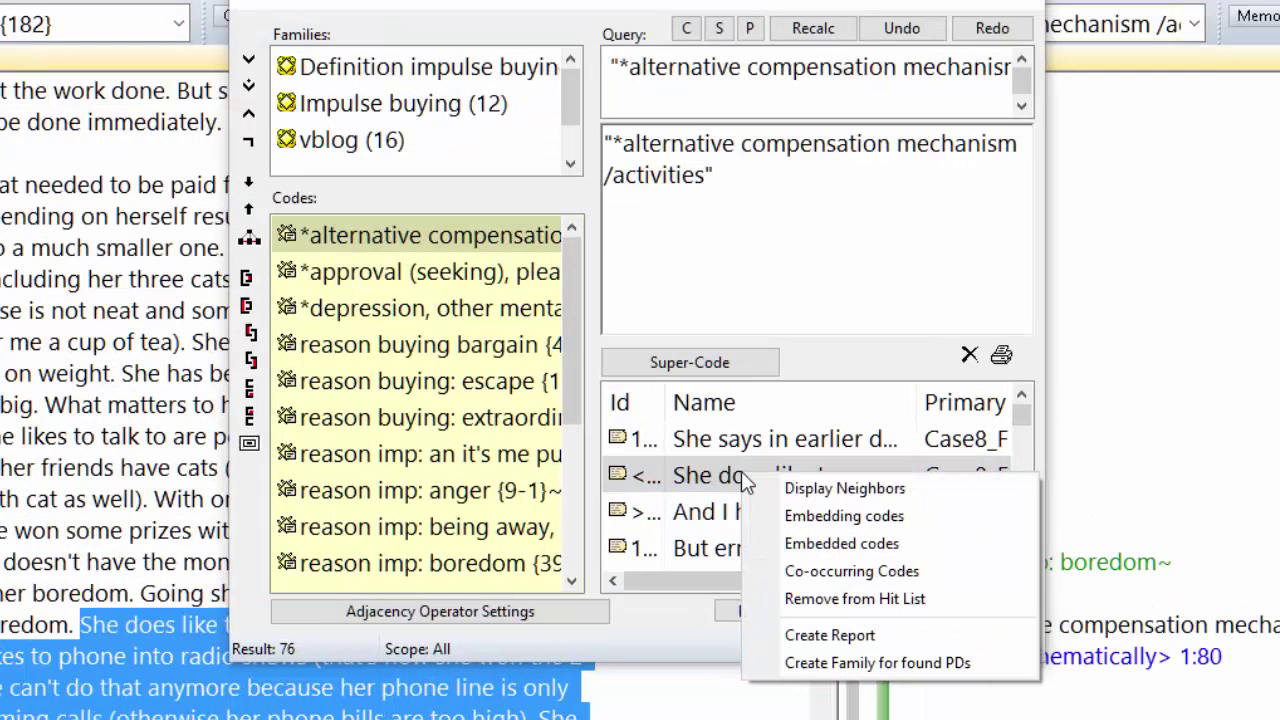
pyautogui.click(901, 666)
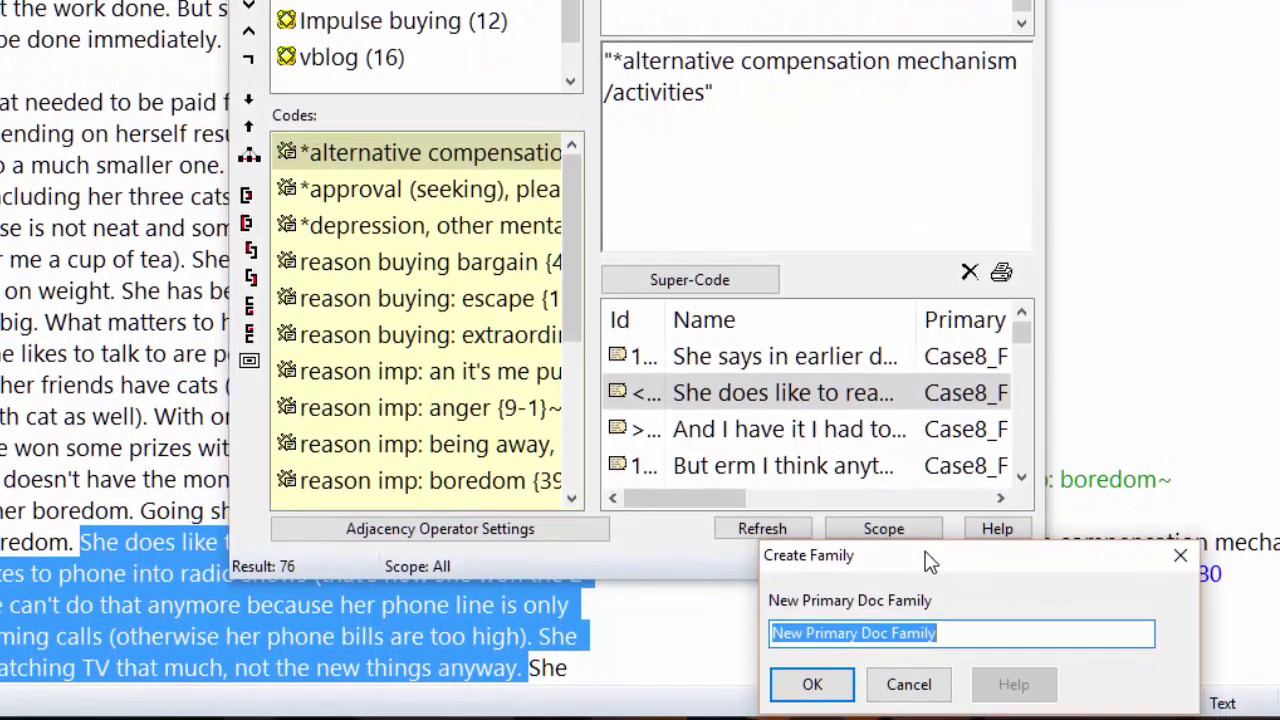
pyautogui.moveTo(929, 580); pyautogui.dragTo(870, 352)
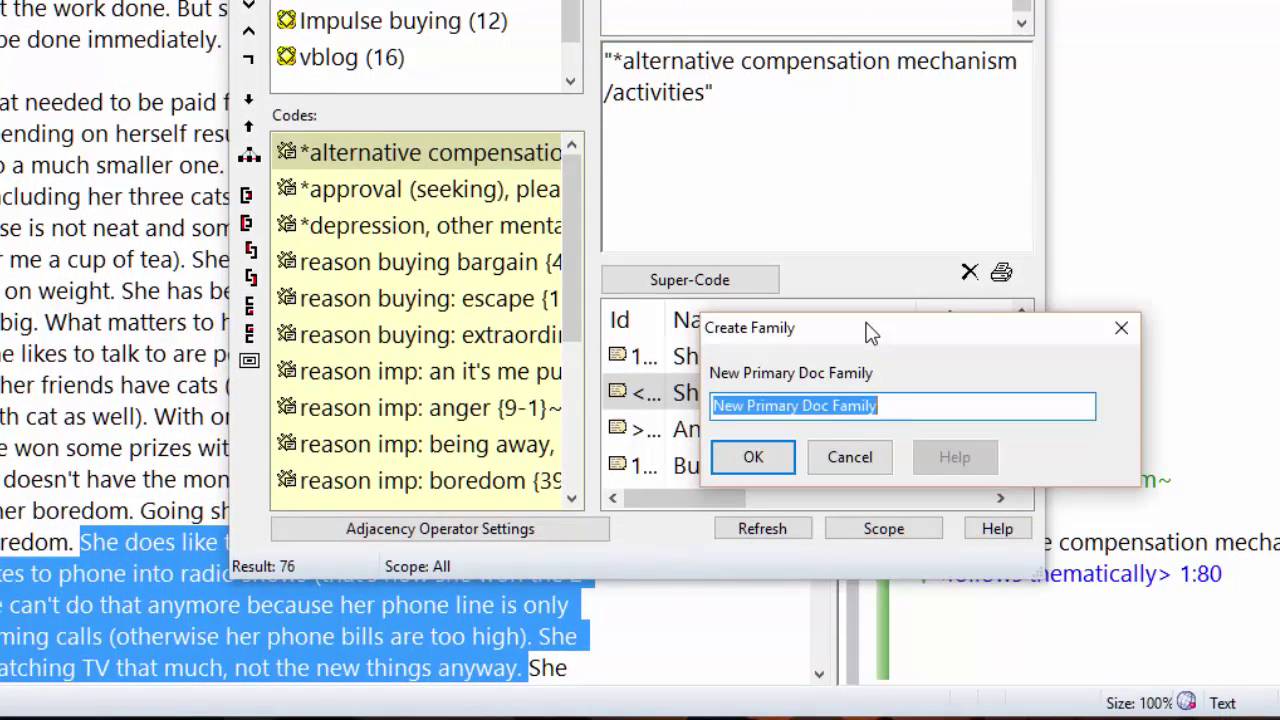
pyautogui.write('people with')
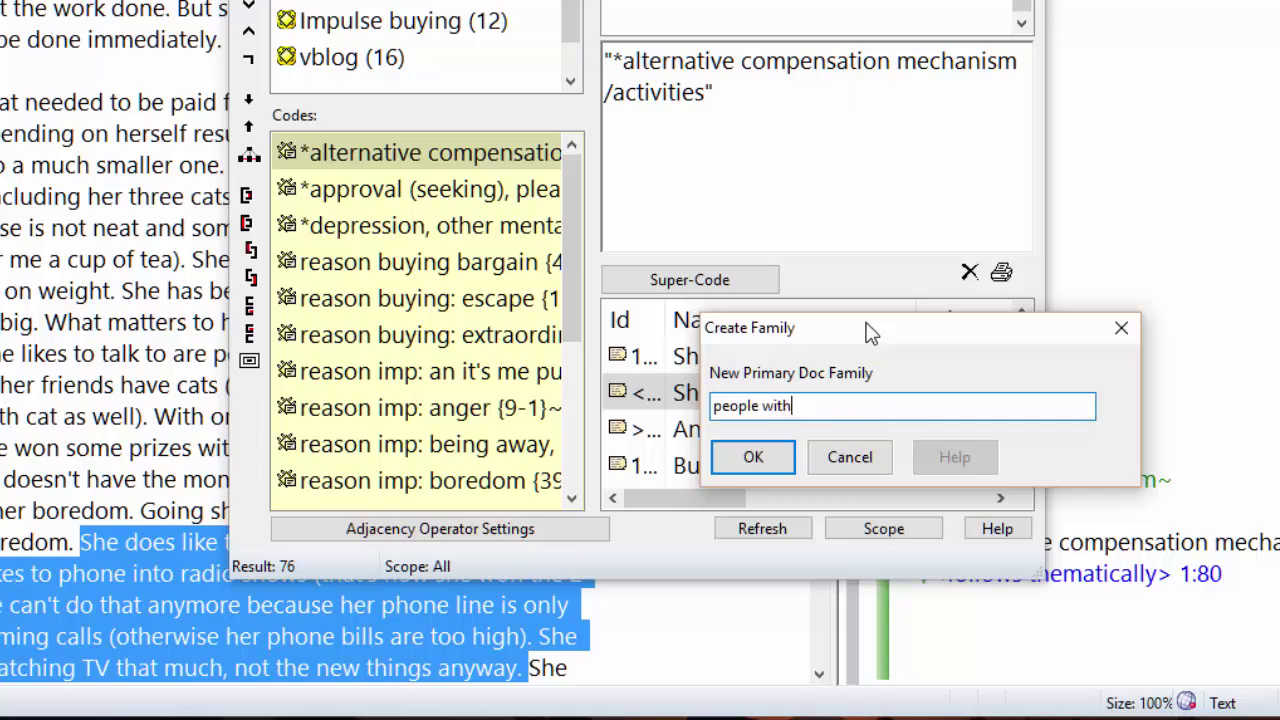
pyautogui.write(' alternative comp')
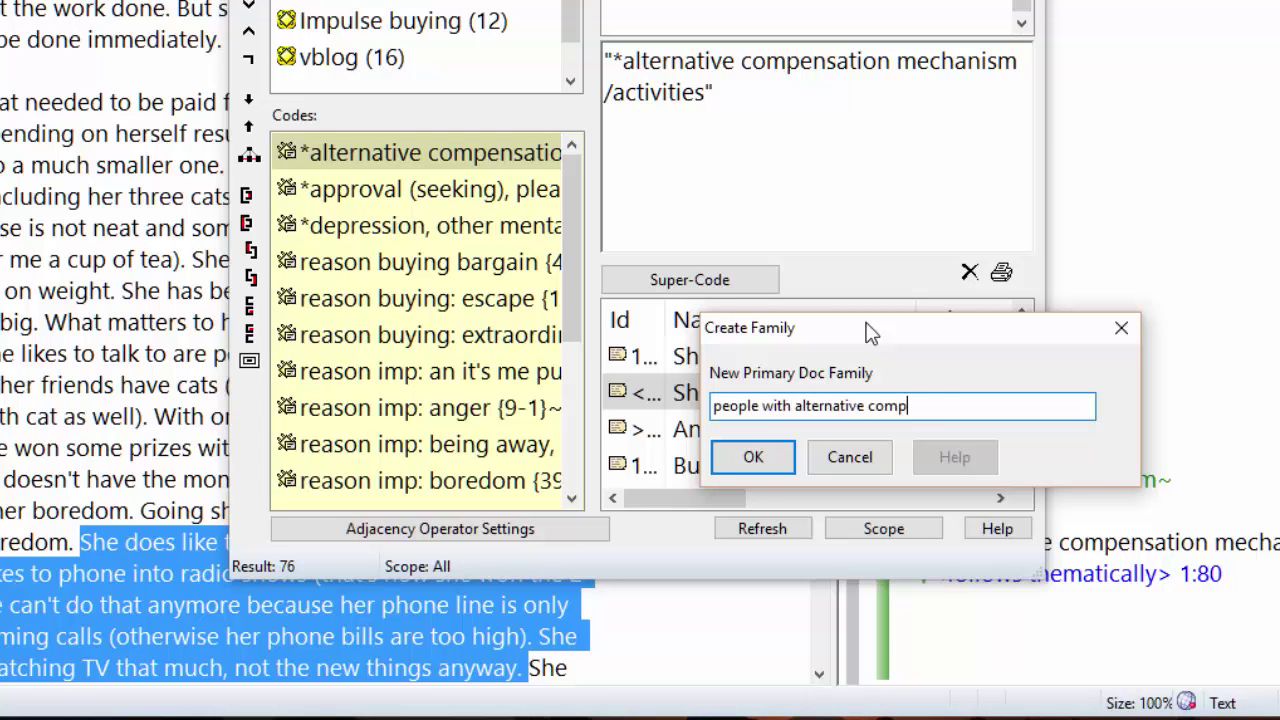
pyautogui.write('. mechanism')
pyautogui.press('Return')
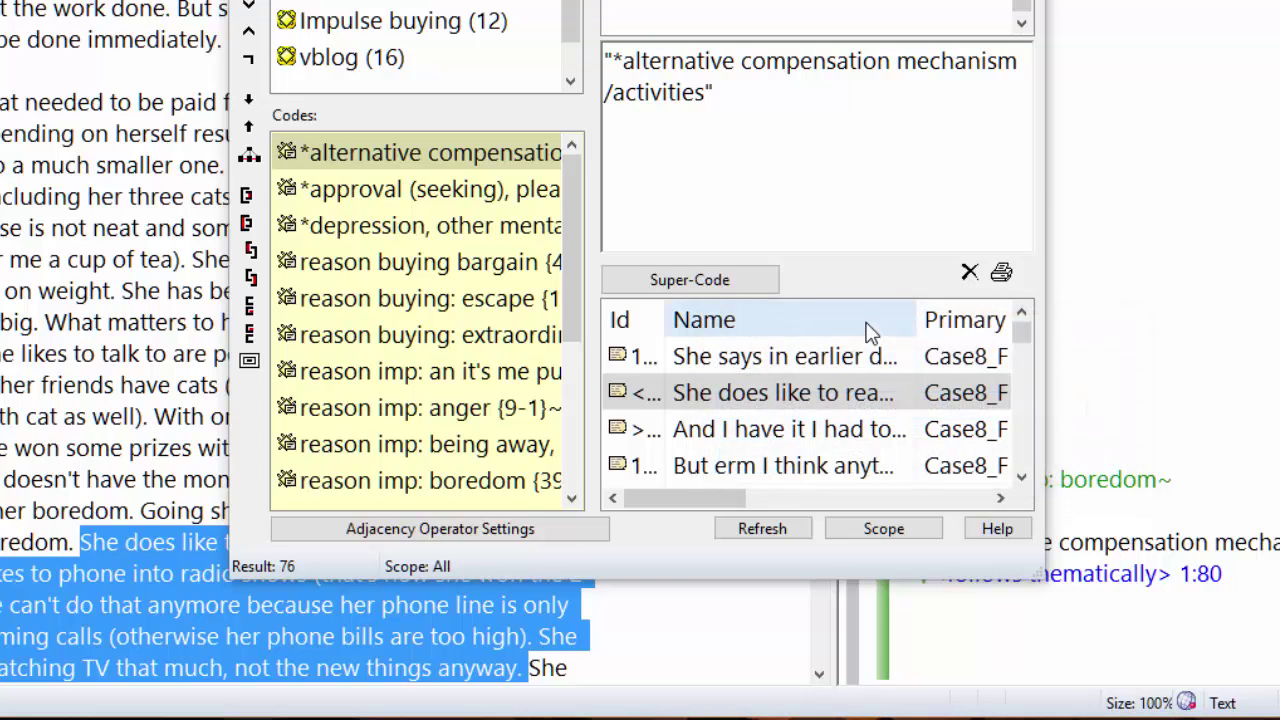
# Query approval (seeking), pleasing others and save its documents as family 'approval seekers'.
pyautogui.click(336, 192)
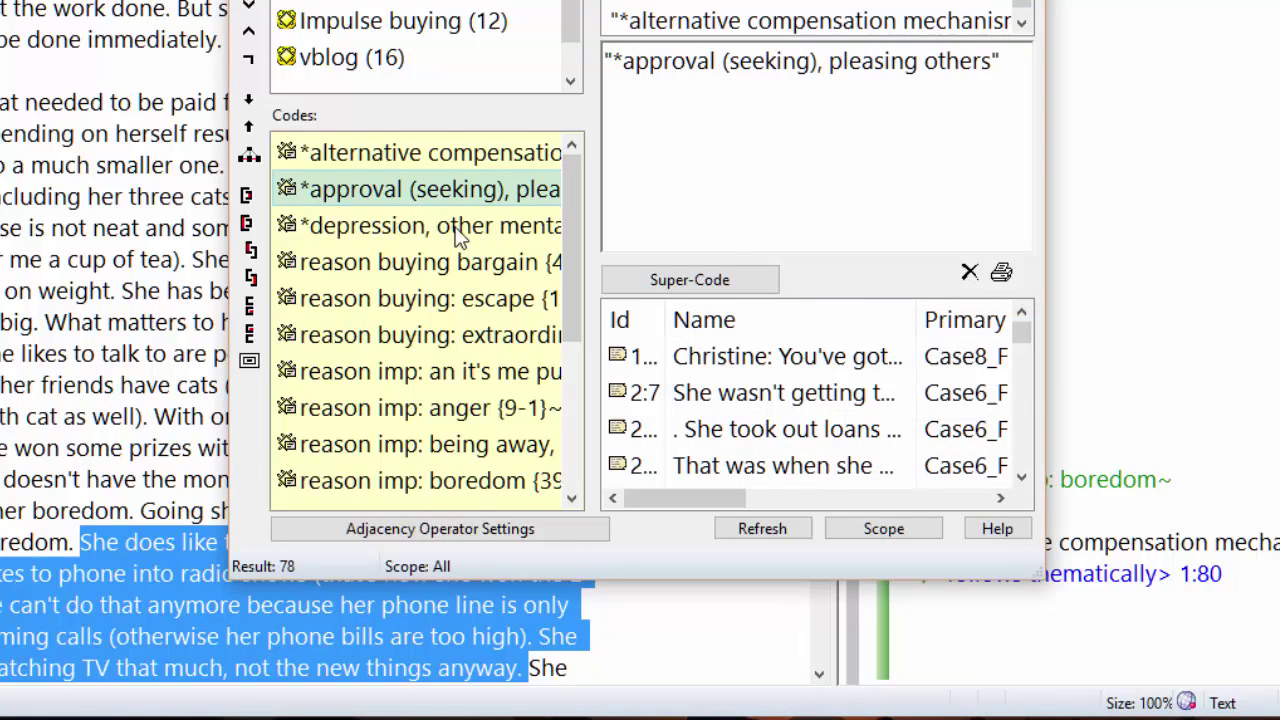
pyautogui.click(746, 366)
pyautogui.rightClick(748, 372)
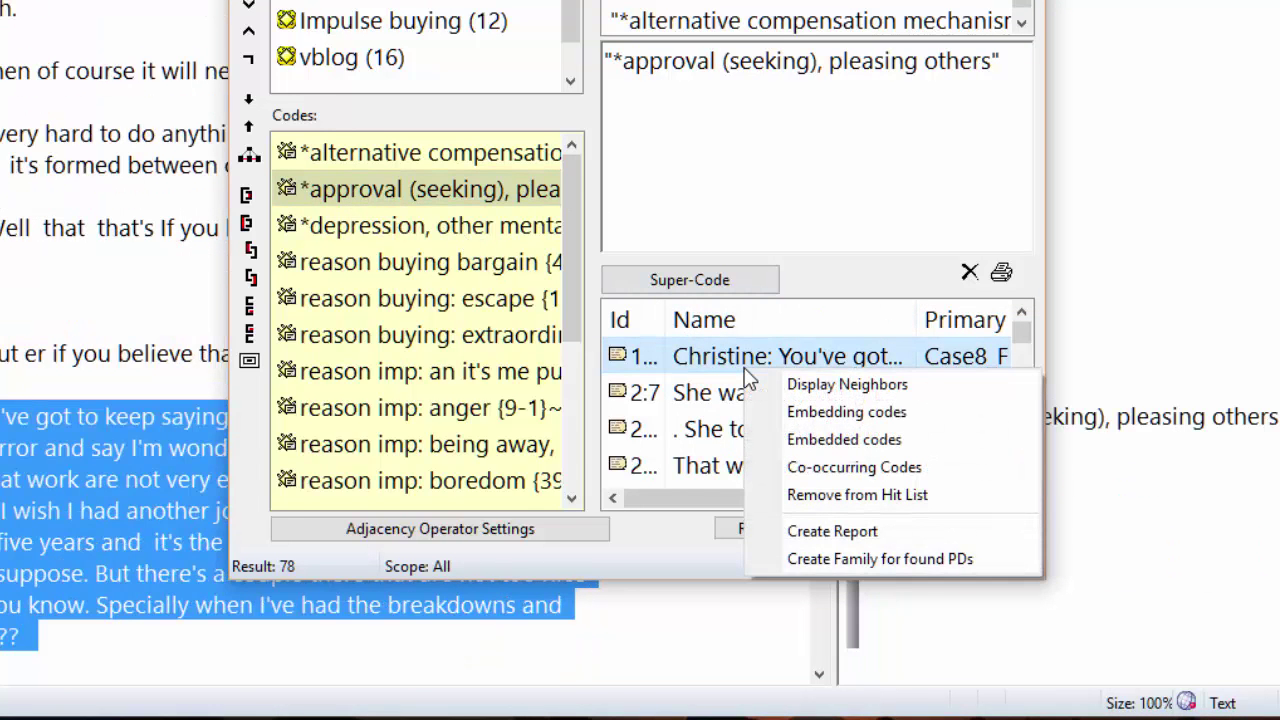
pyautogui.click(858, 560)
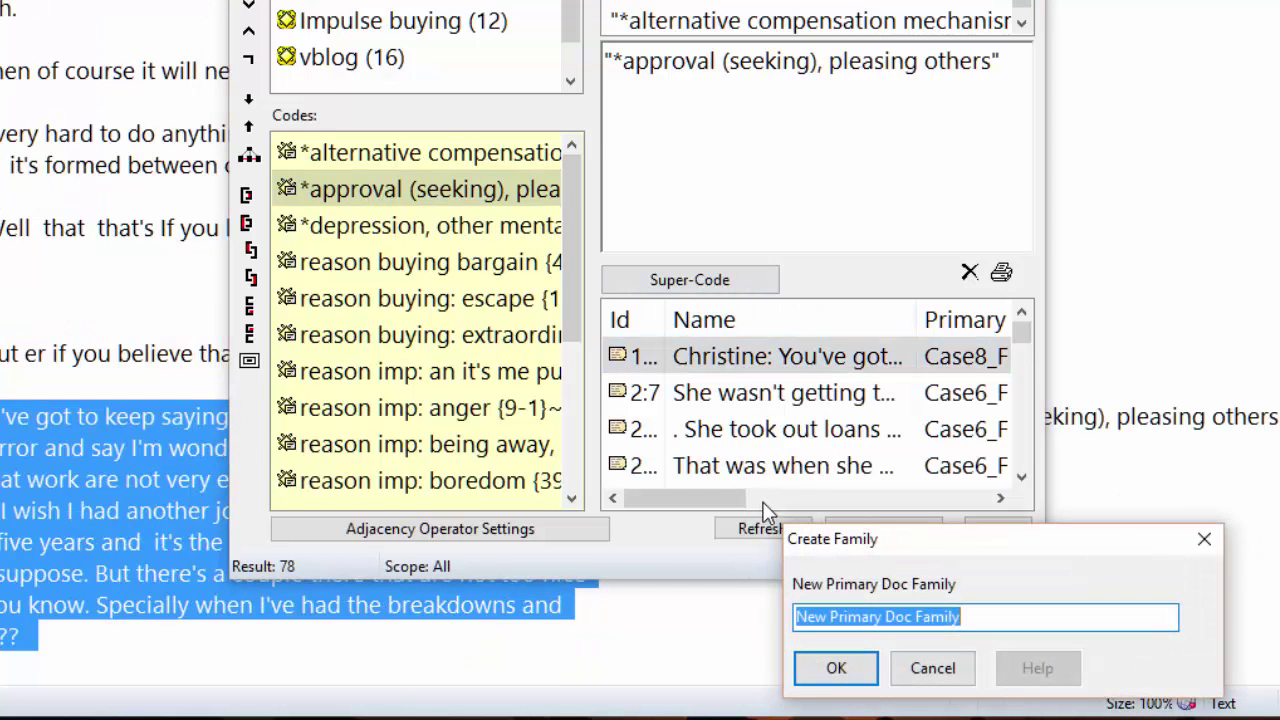
pyautogui.moveTo(960, 549); pyautogui.dragTo(780, 362)
pyautogui.write('approval seekers')
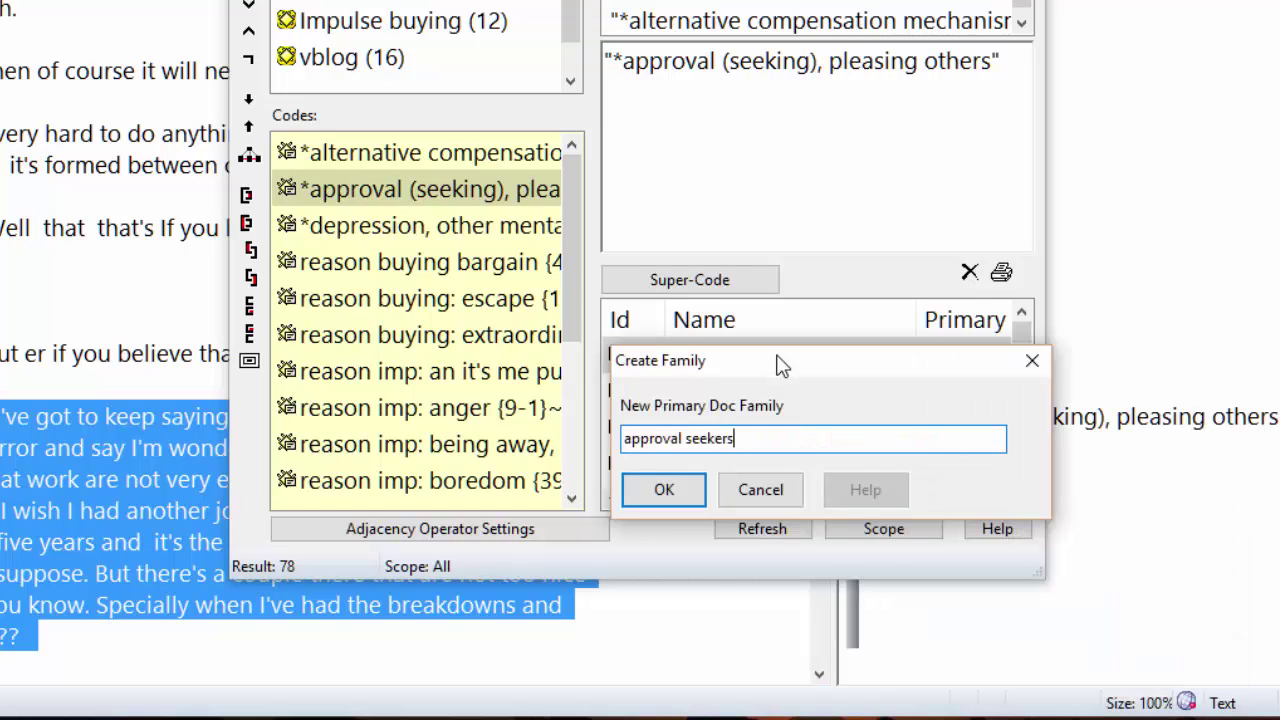
pyautogui.press('Return')
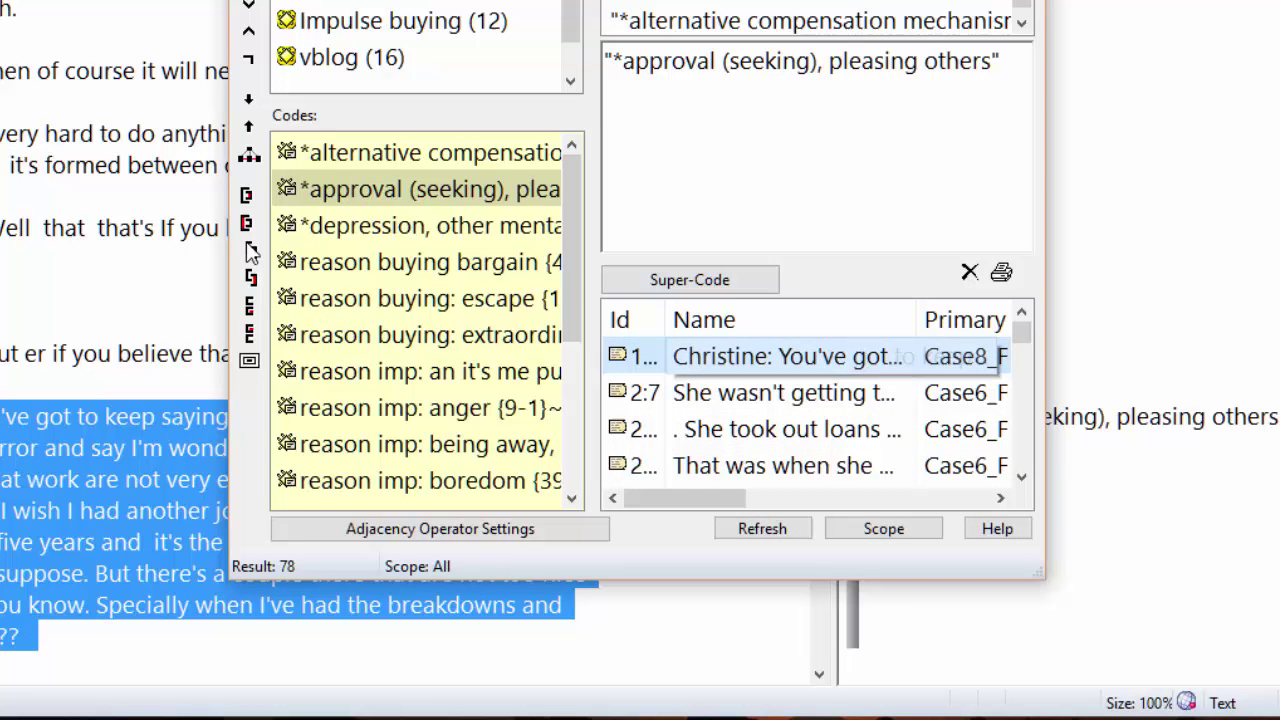
# Query *depression, other mental disorders (12 hits) and save its documents as 'depressed respondents'.
pyautogui.click(283, 229)
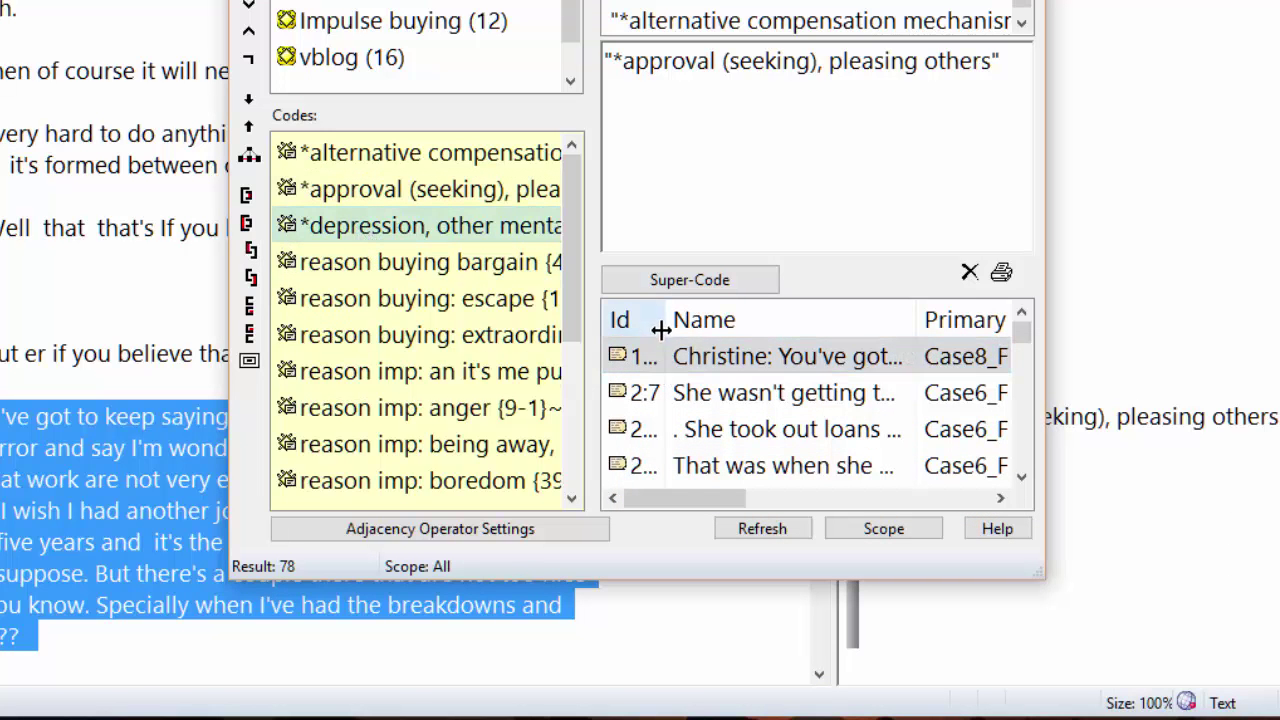
pyautogui.doubleClick(468, 229)
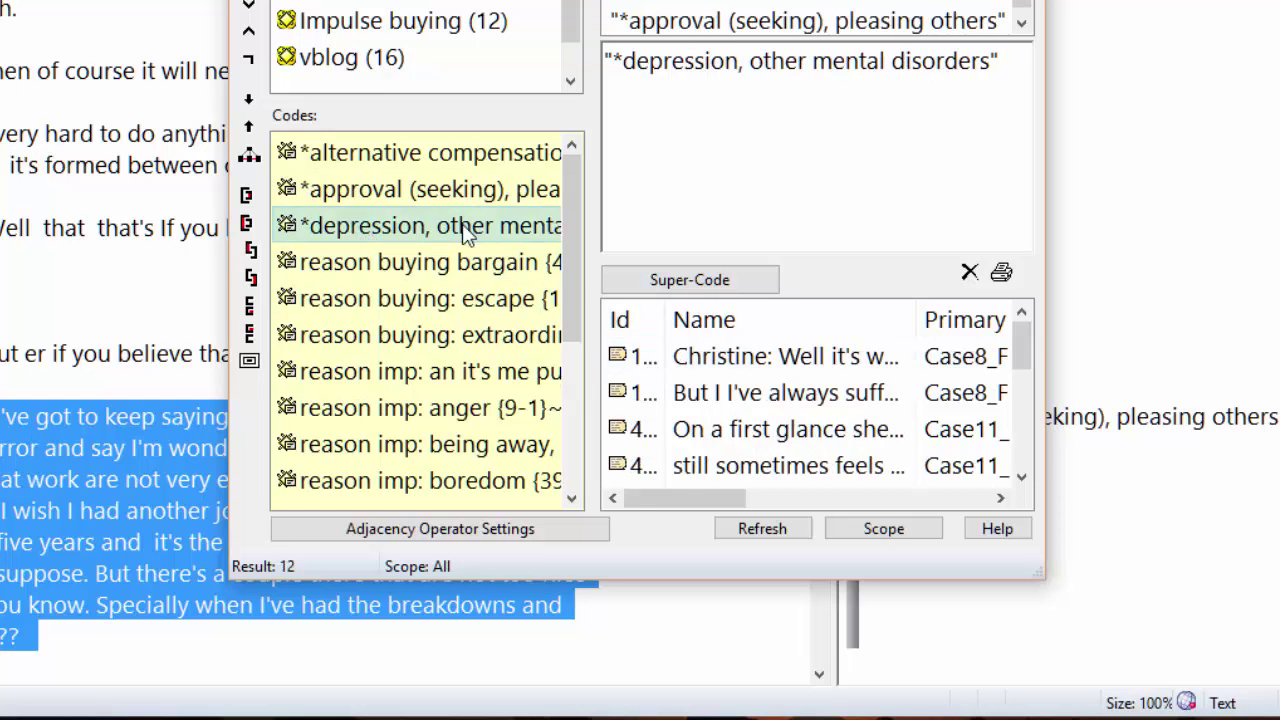
pyautogui.rightClick(720, 362)
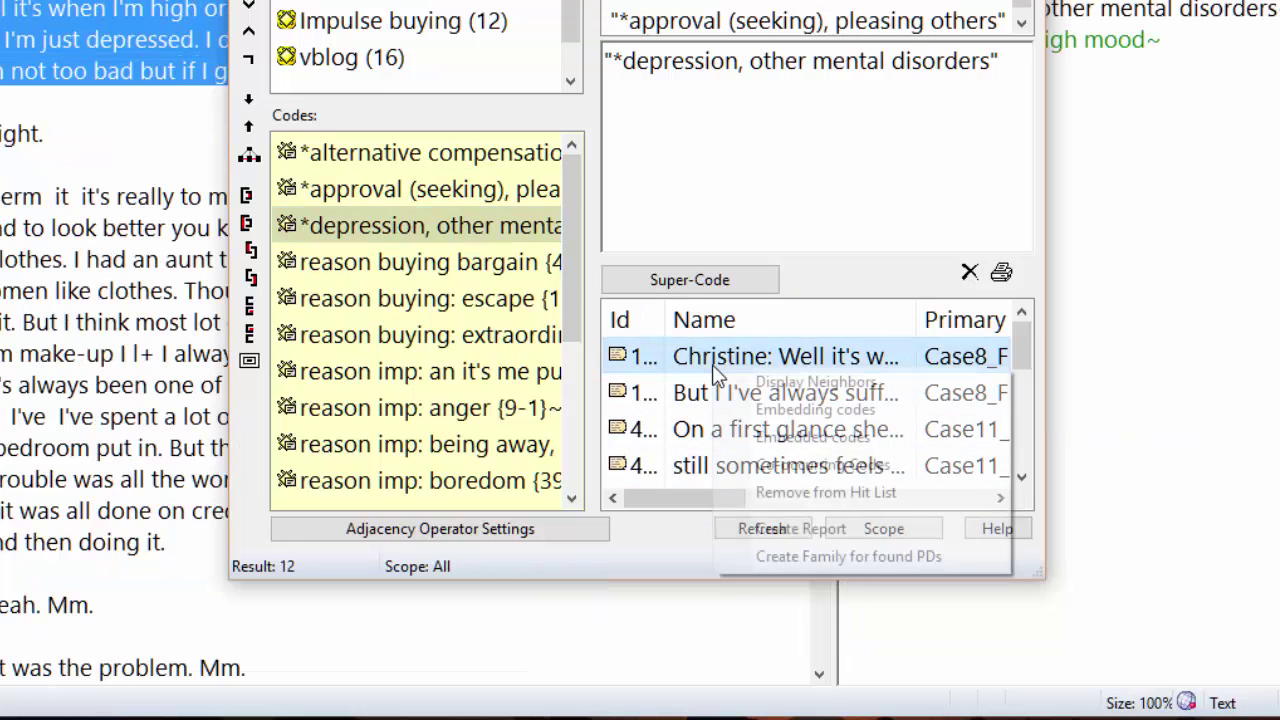
pyautogui.click(849, 558)
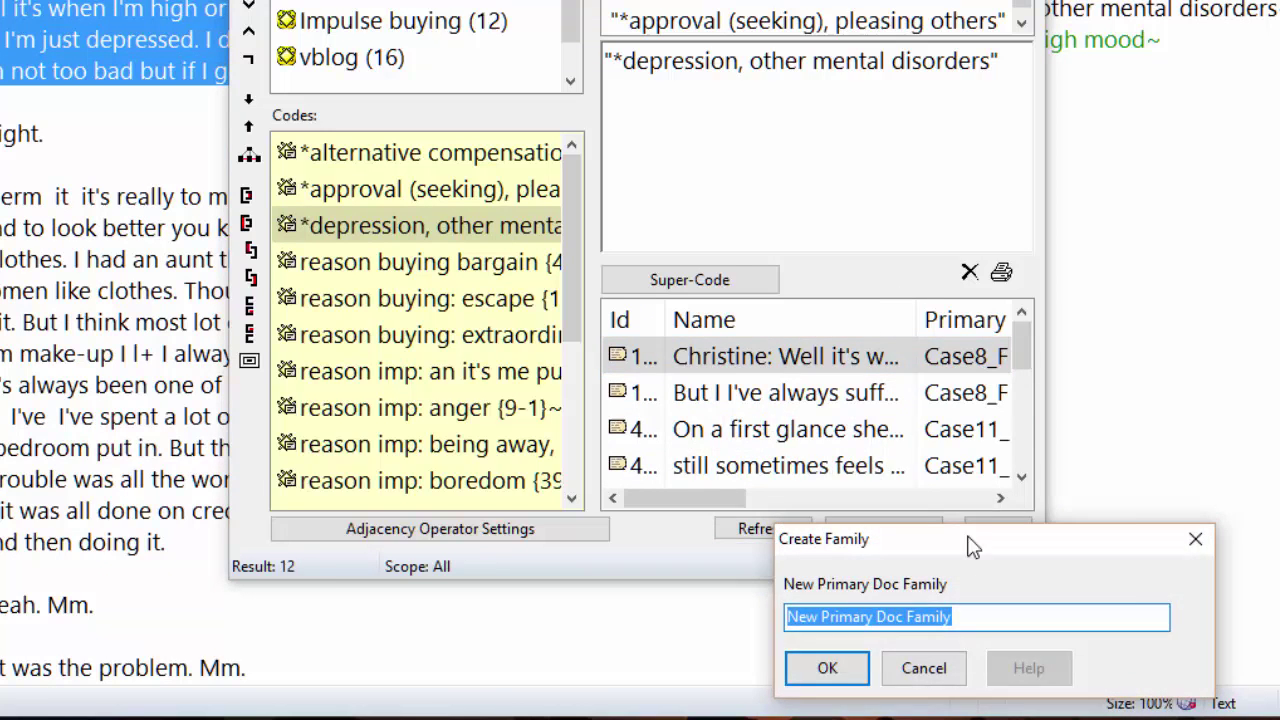
pyautogui.moveTo(968, 543); pyautogui.dragTo(852, 313)
pyautogui.write('dpres')
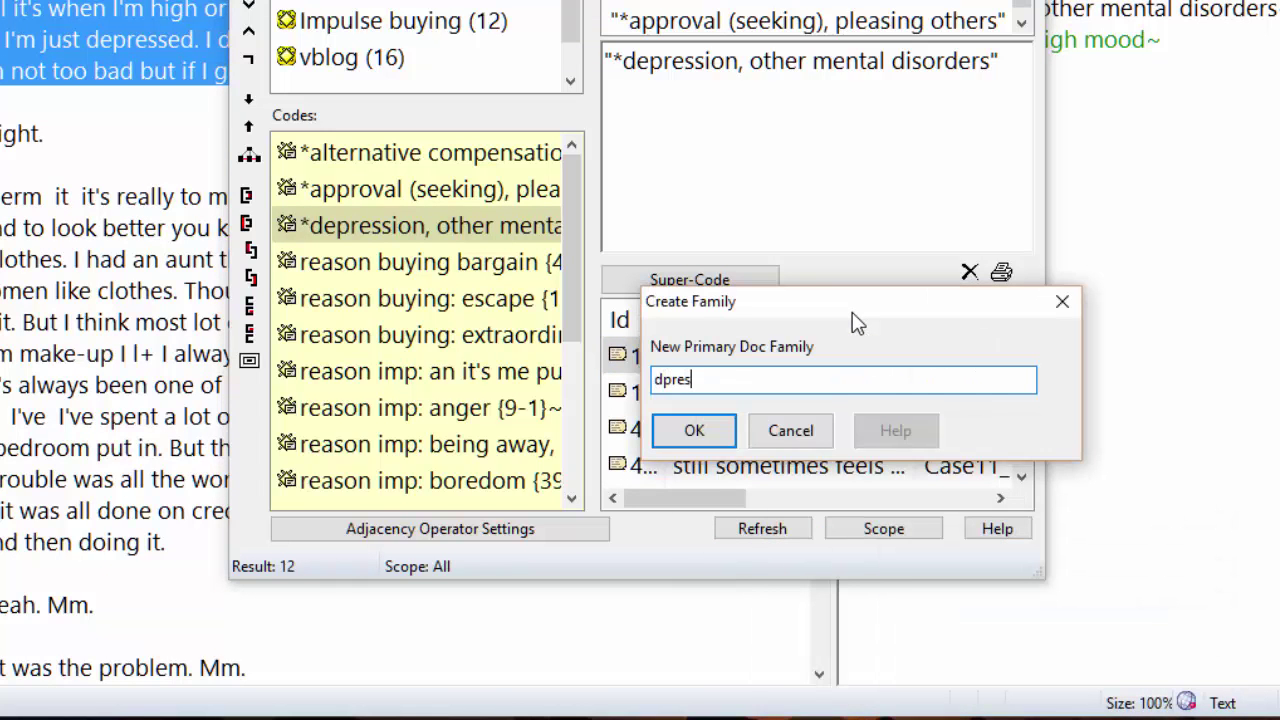
pyautogui.press('BackSpace')
pyautogui.press('BackSpace')
pyautogui.press('BackSpace')
pyautogui.write('e')
pyautogui.press('BackSpace')
pyautogui.press('BackSpace')
pyautogui.write('epressed respondents')
pyautogui.press('Return')
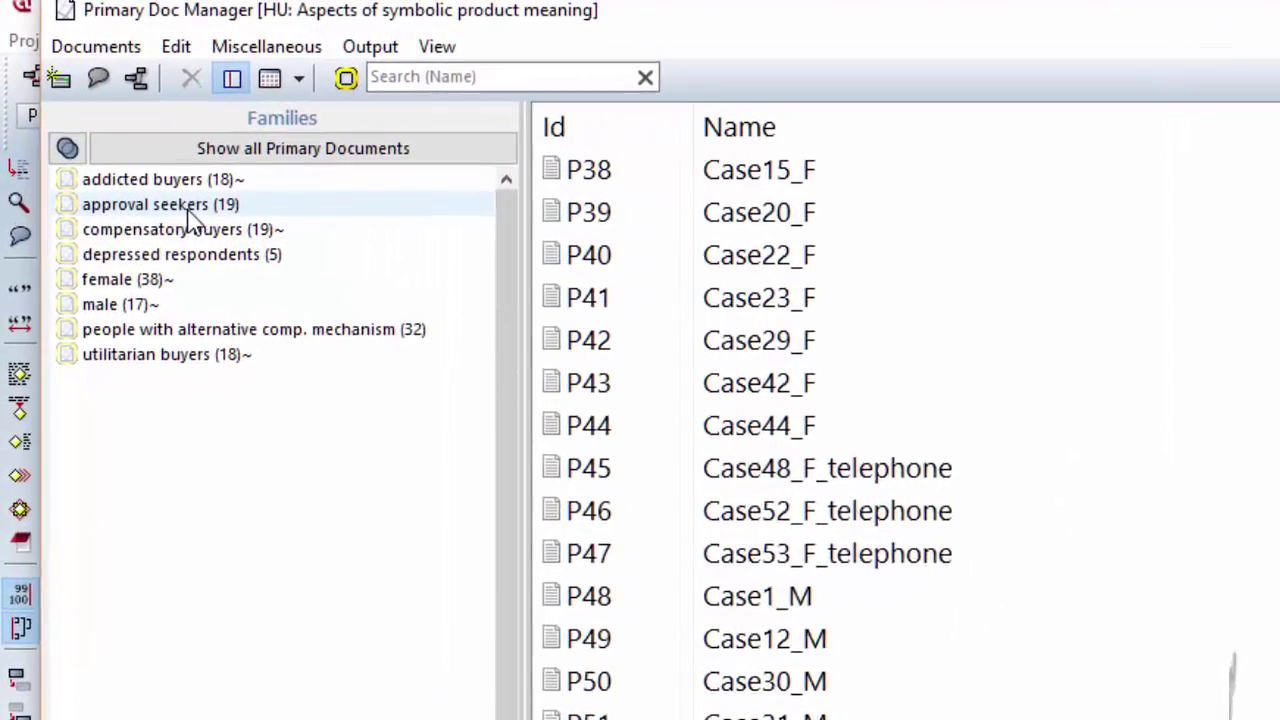
# Inspect the documents in approval seekers, depressed respondents and alternative comp. mechanism, then close the manager.
pyautogui.click(190, 210)
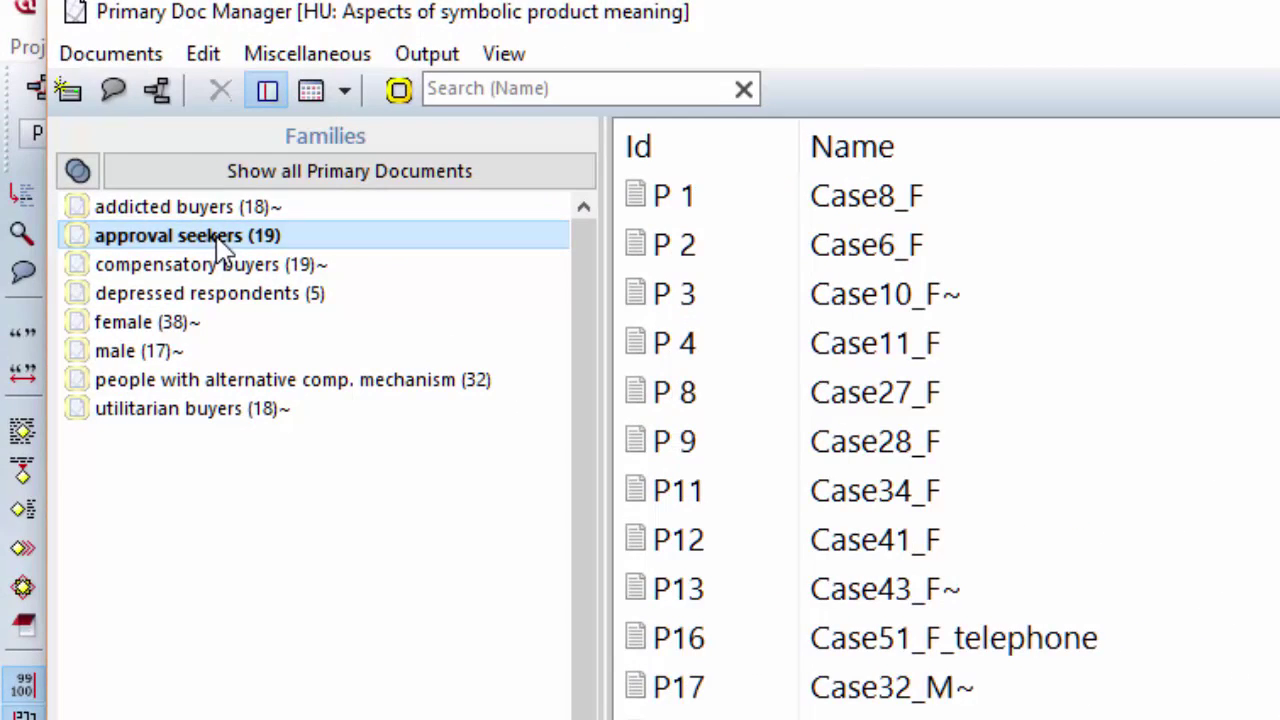
pyautogui.click(240, 298)
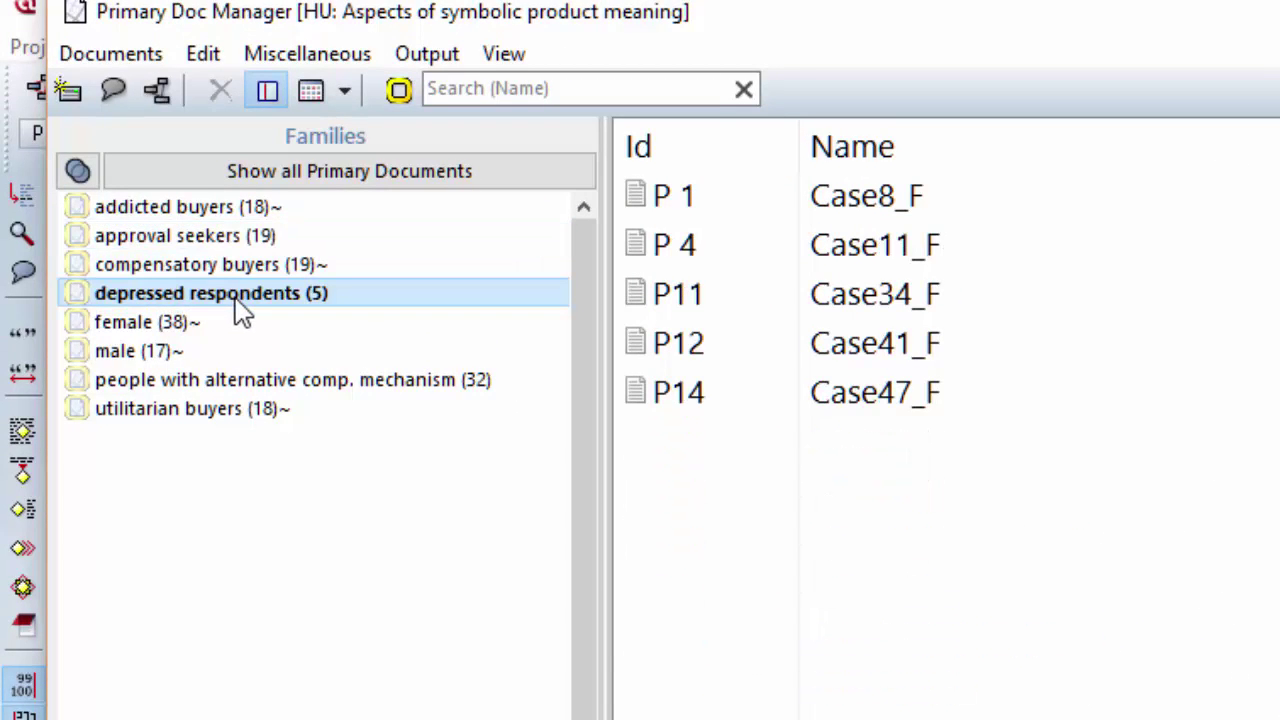
pyautogui.click(389, 386)
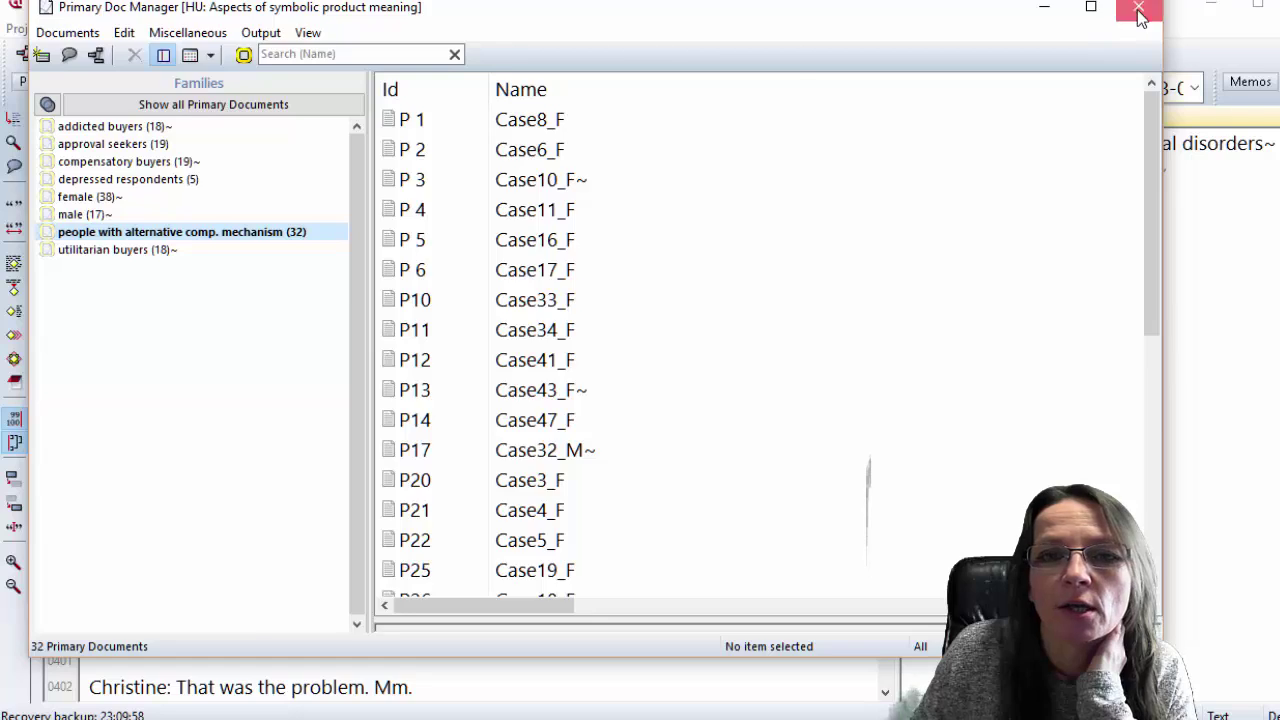
pyautogui.click(1138, 8)
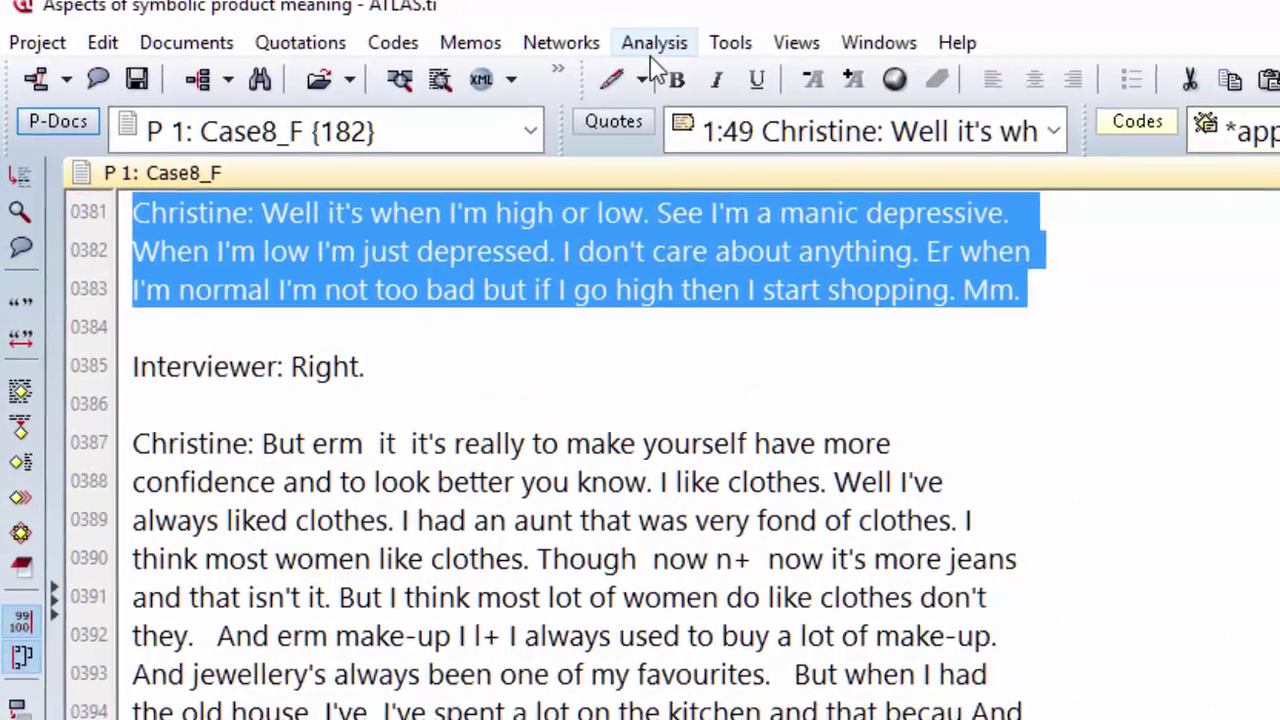
# Build a Codes-Primary Documents Table from the three new families and the selected reason codes.
pyautogui.click(441, 31)
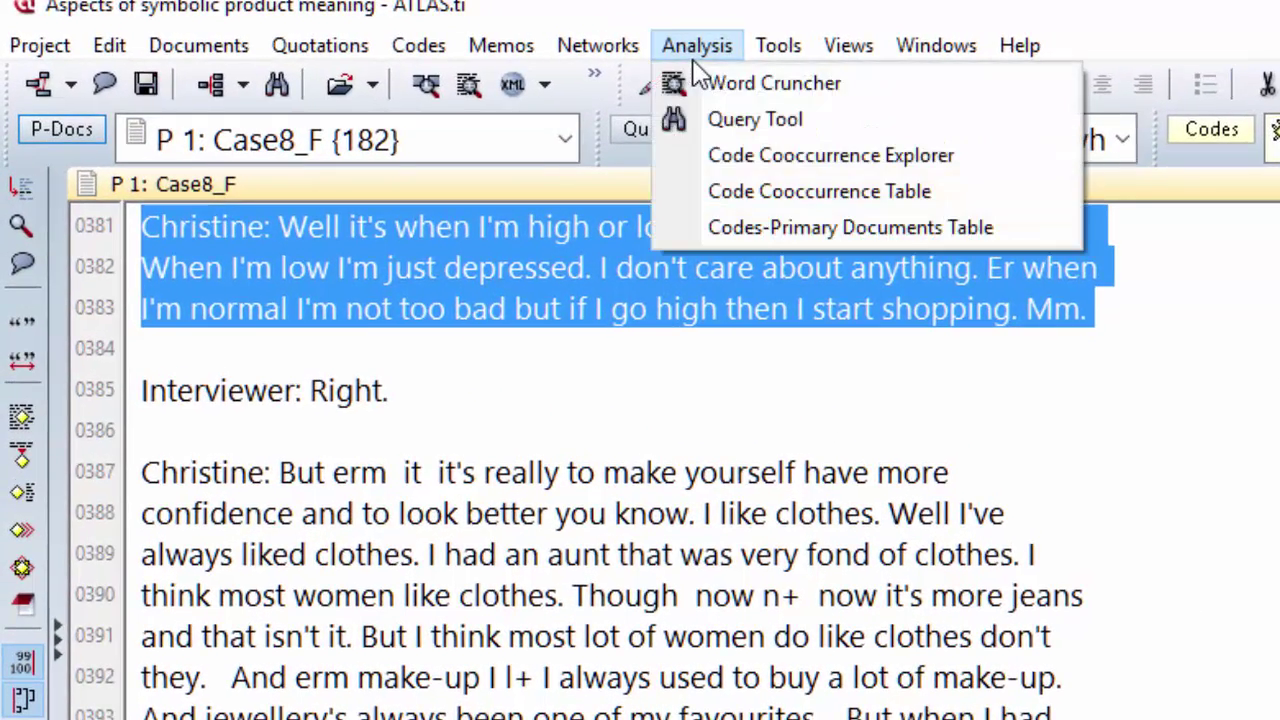
pyautogui.click(742, 232)
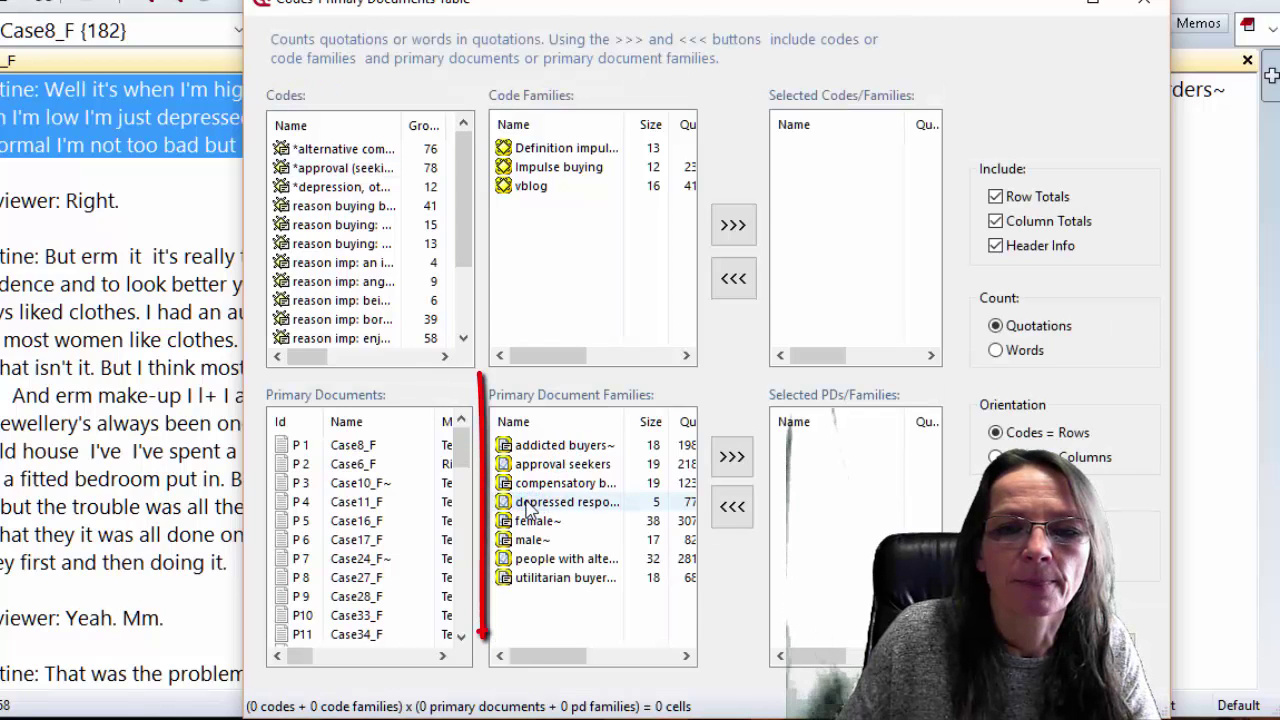
pyautogui.doubleClick(527, 502)
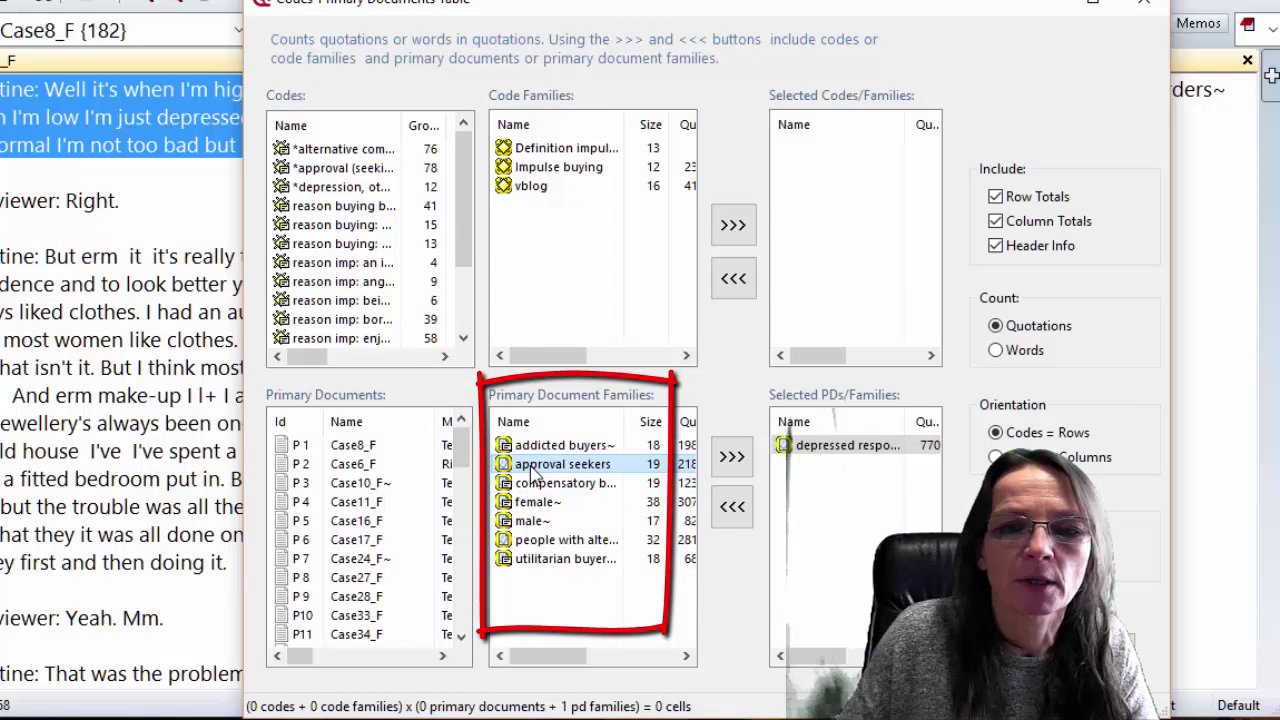
pyautogui.doubleClick(545, 464)
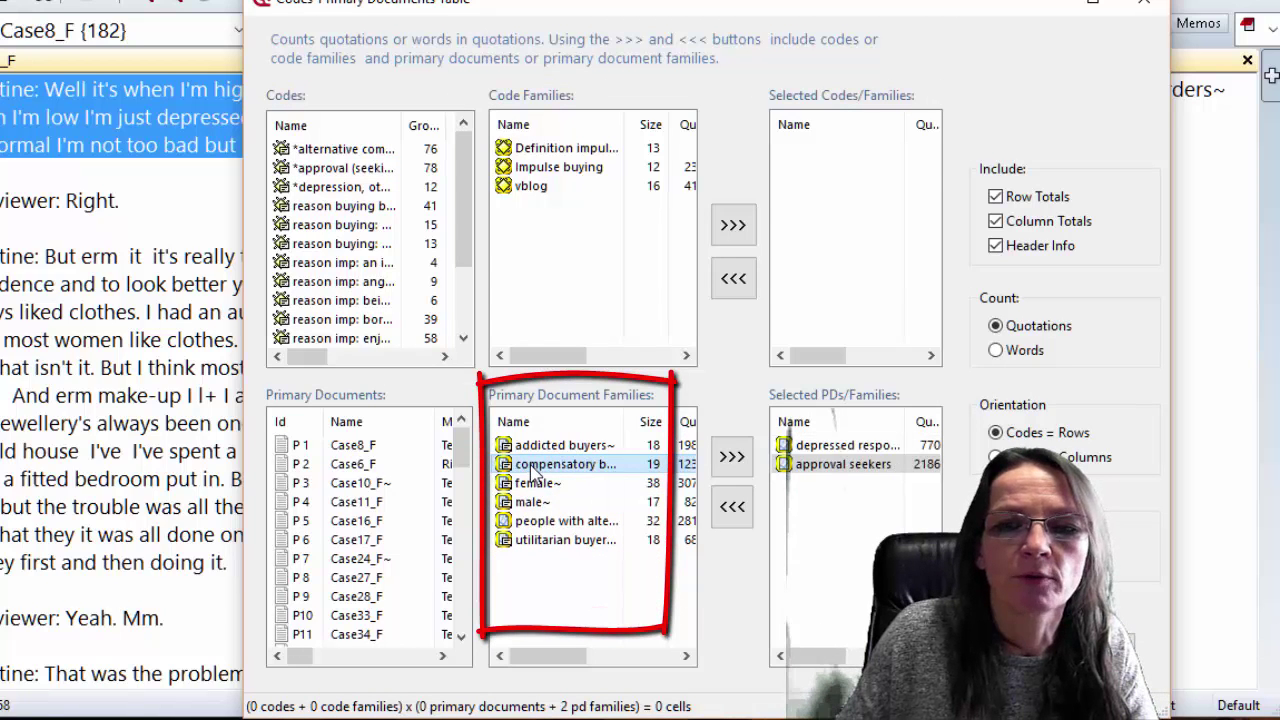
pyautogui.doubleClick(550, 521)
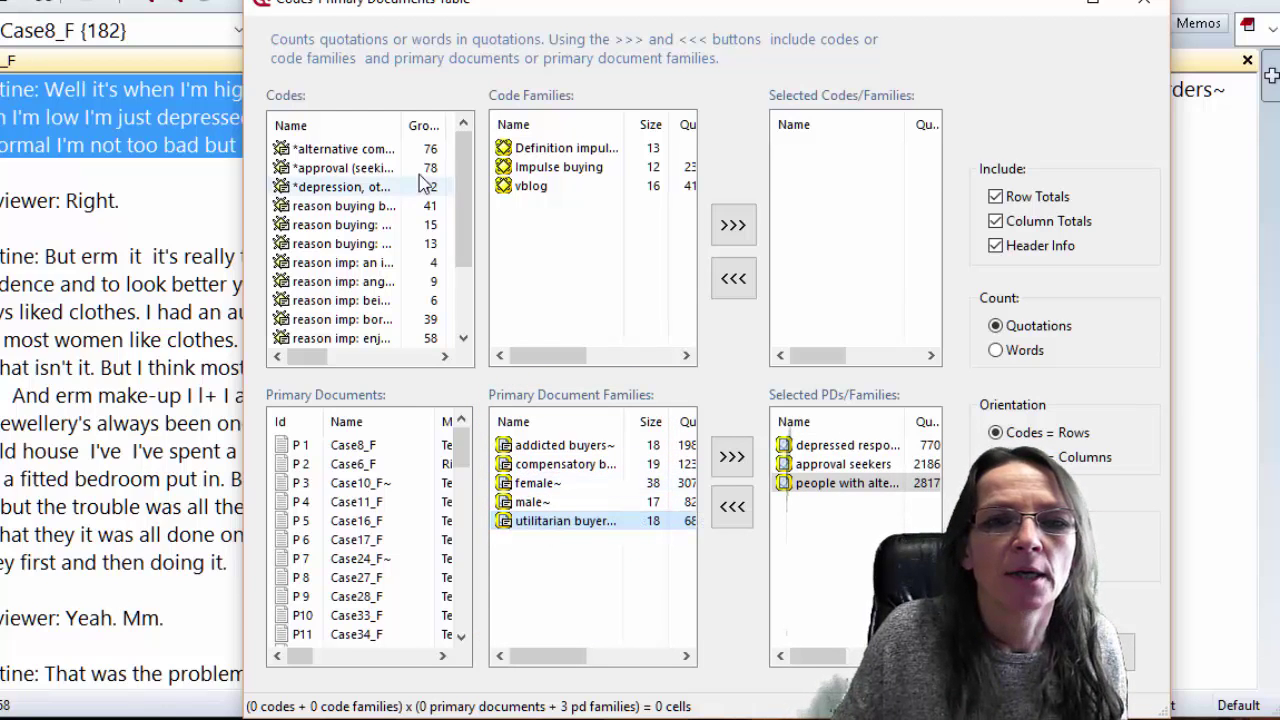
pyautogui.moveTo(347, 218); pyautogui.dragTo(310, 342)
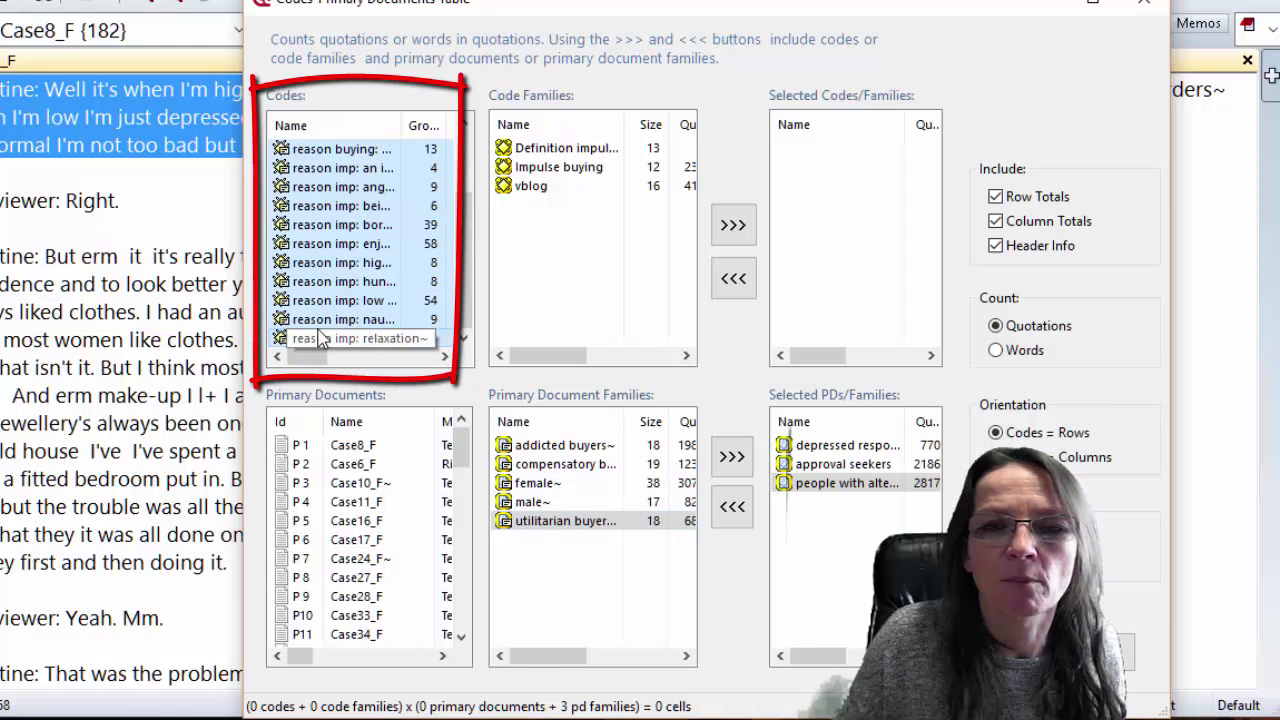
pyautogui.click(726, 228)
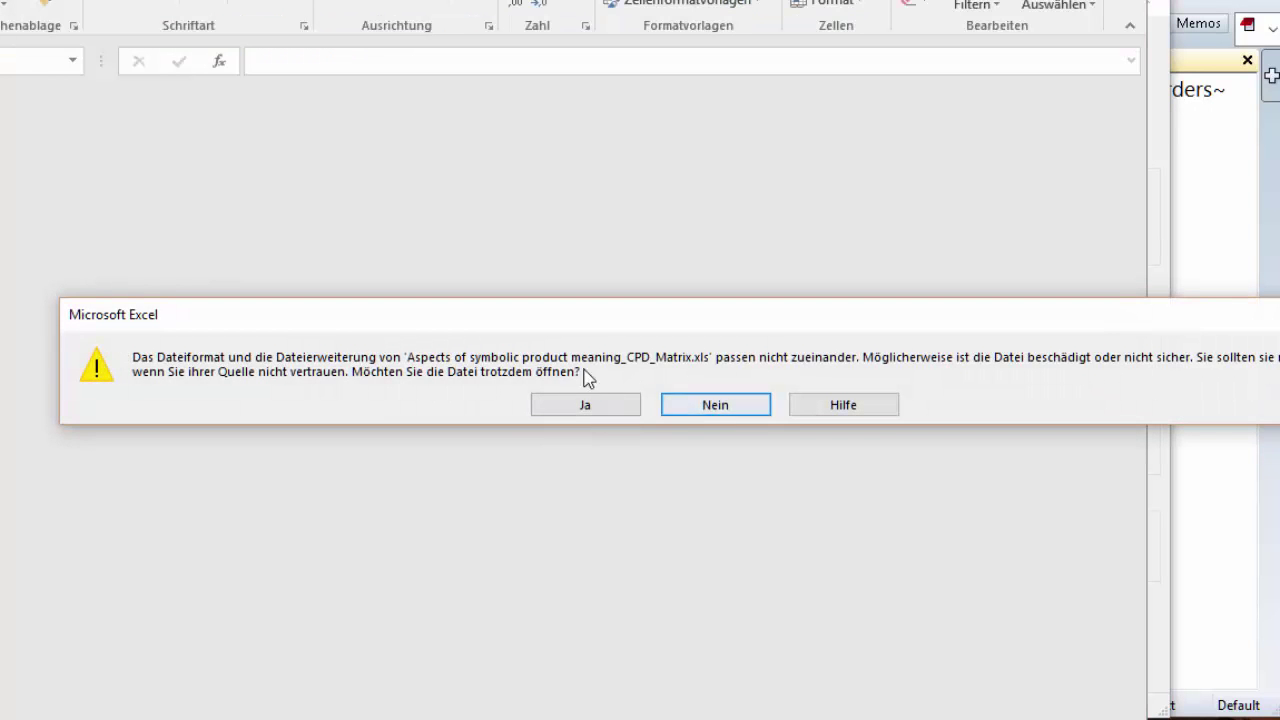
# Open the exported CPD_Matrix file, widen column A, and zoom to 130%.
pyautogui.click(594, 403)
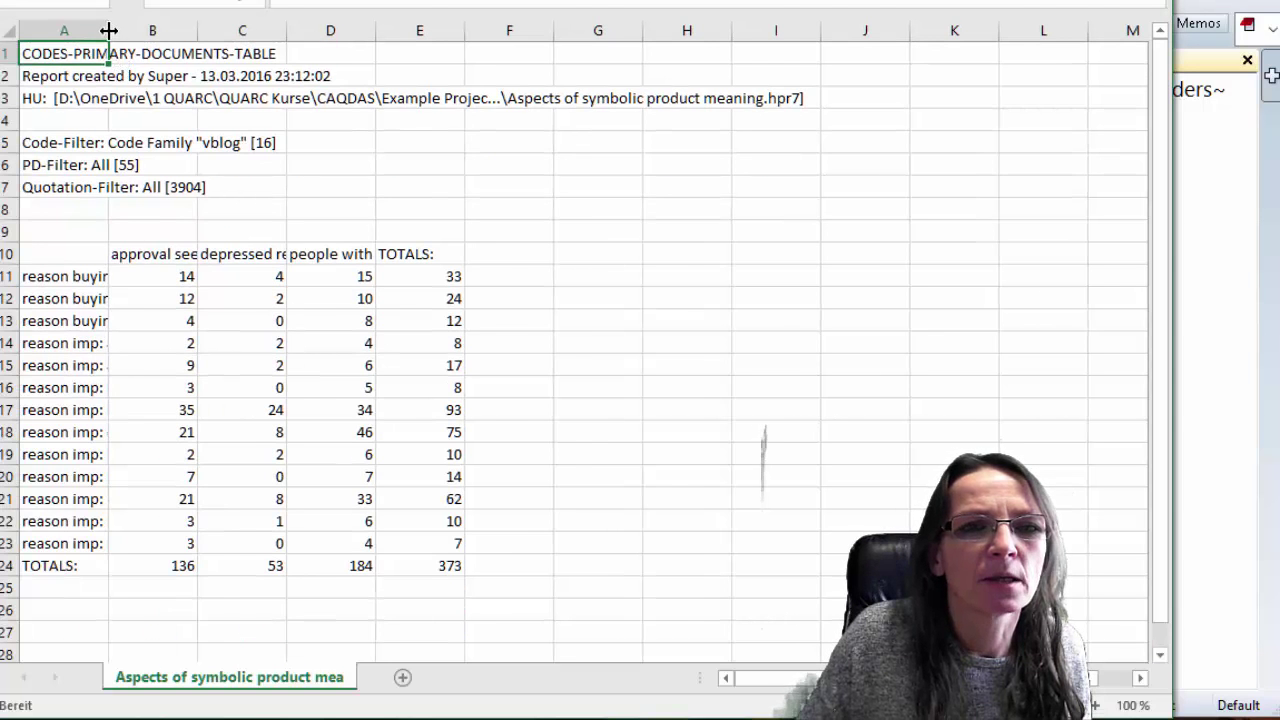
pyautogui.moveTo(108, 30); pyautogui.dragTo(332, 30)
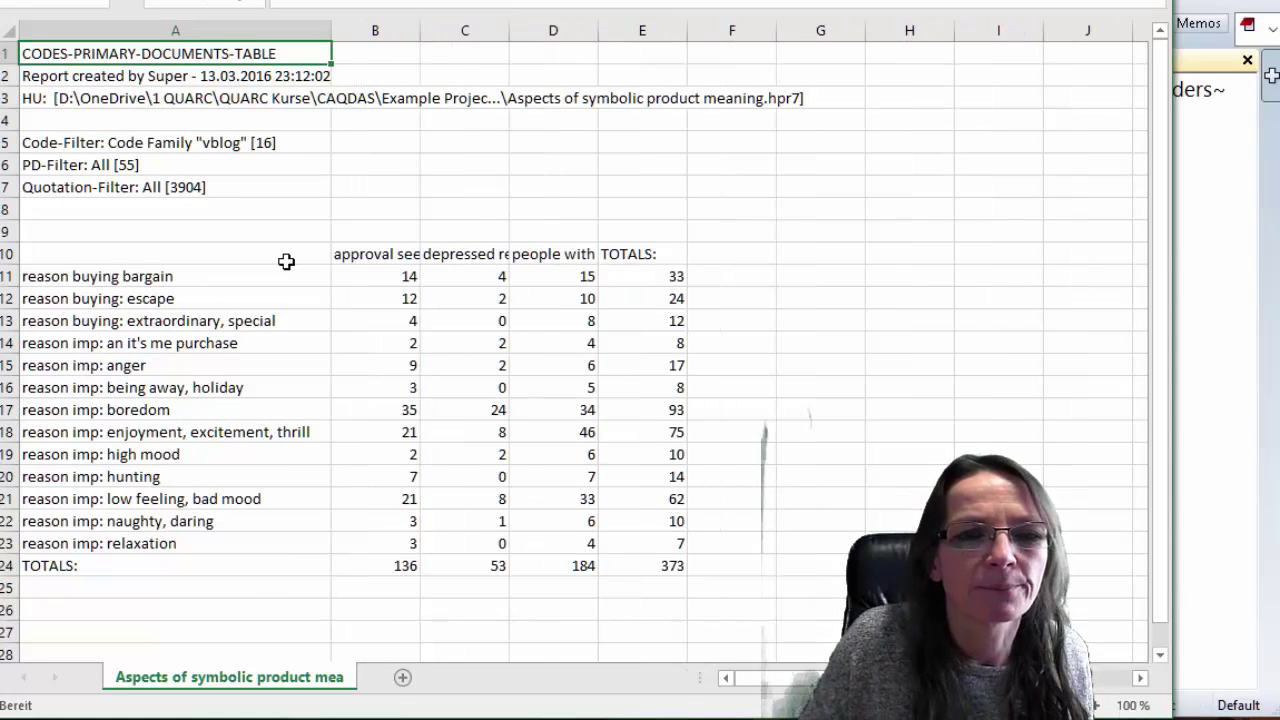
pyautogui.click(1097, 705)
pyautogui.click(1097, 705)
pyautogui.click(1097, 705)
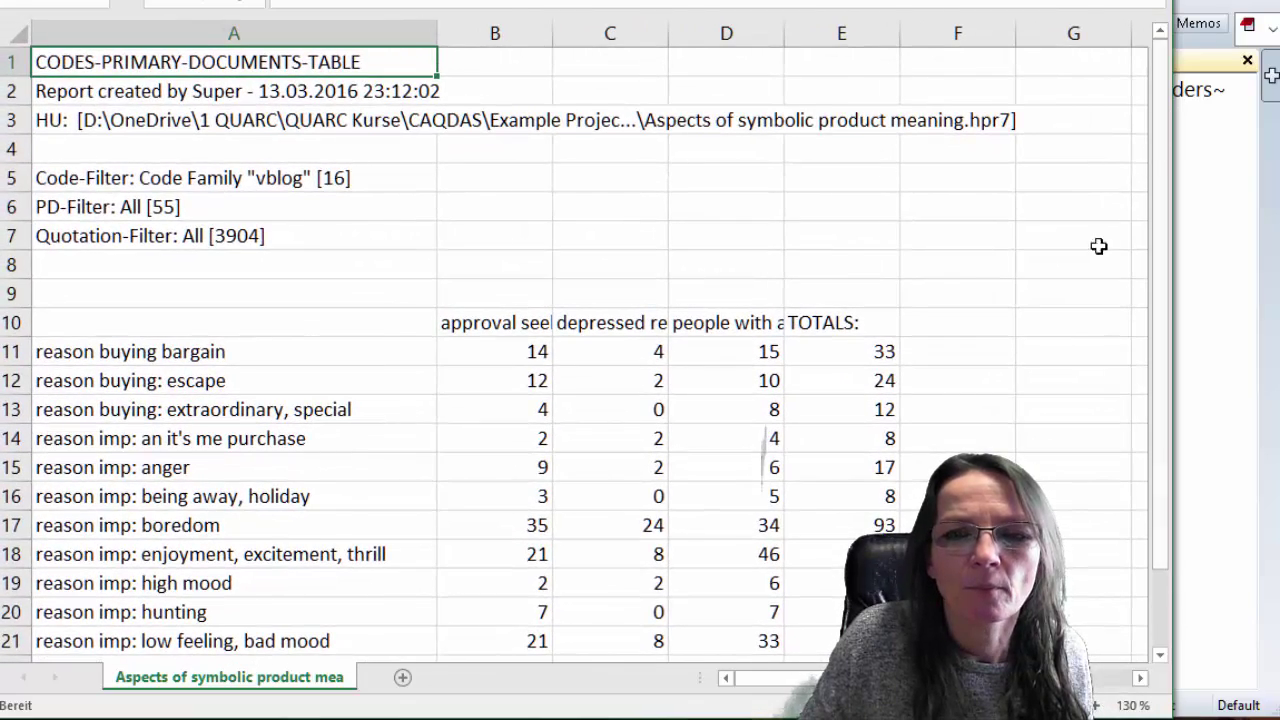
pyautogui.scroll(-3, 1086, 260)
pyautogui.scroll(1, 1086, 260)
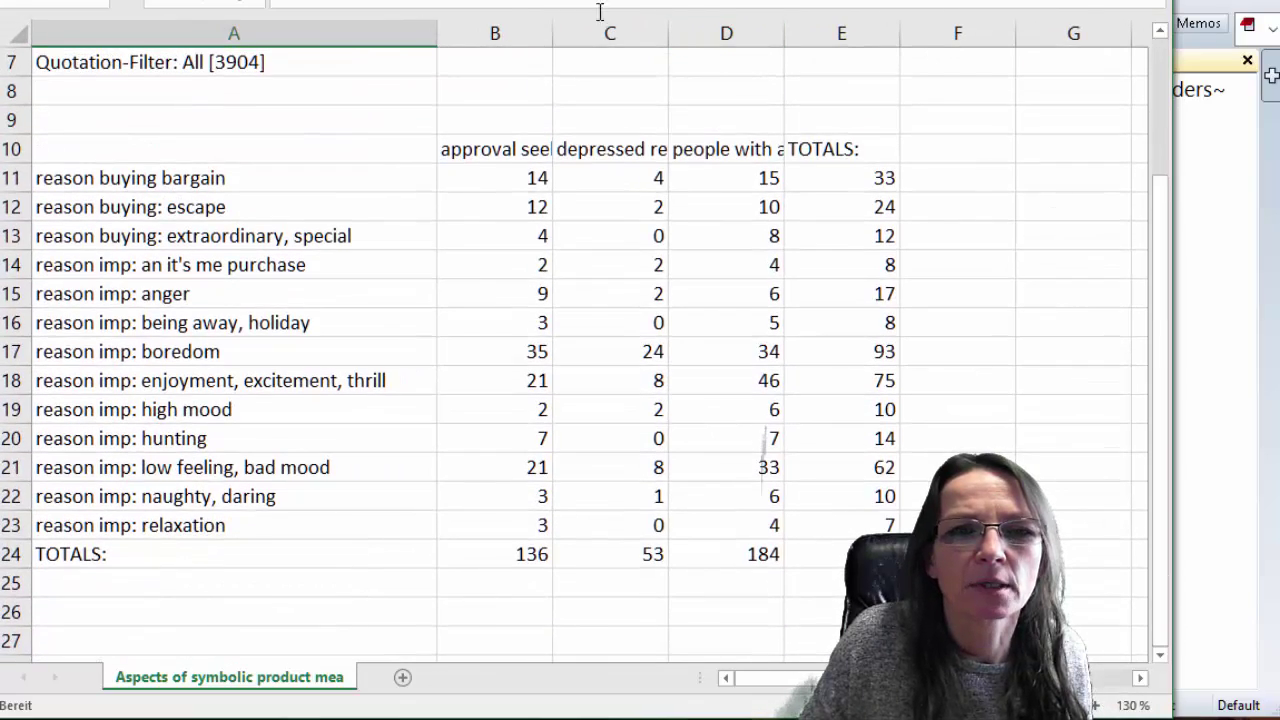
# Widen columns B, C and D so the family headers are readable.
pyautogui.click(505, 148)
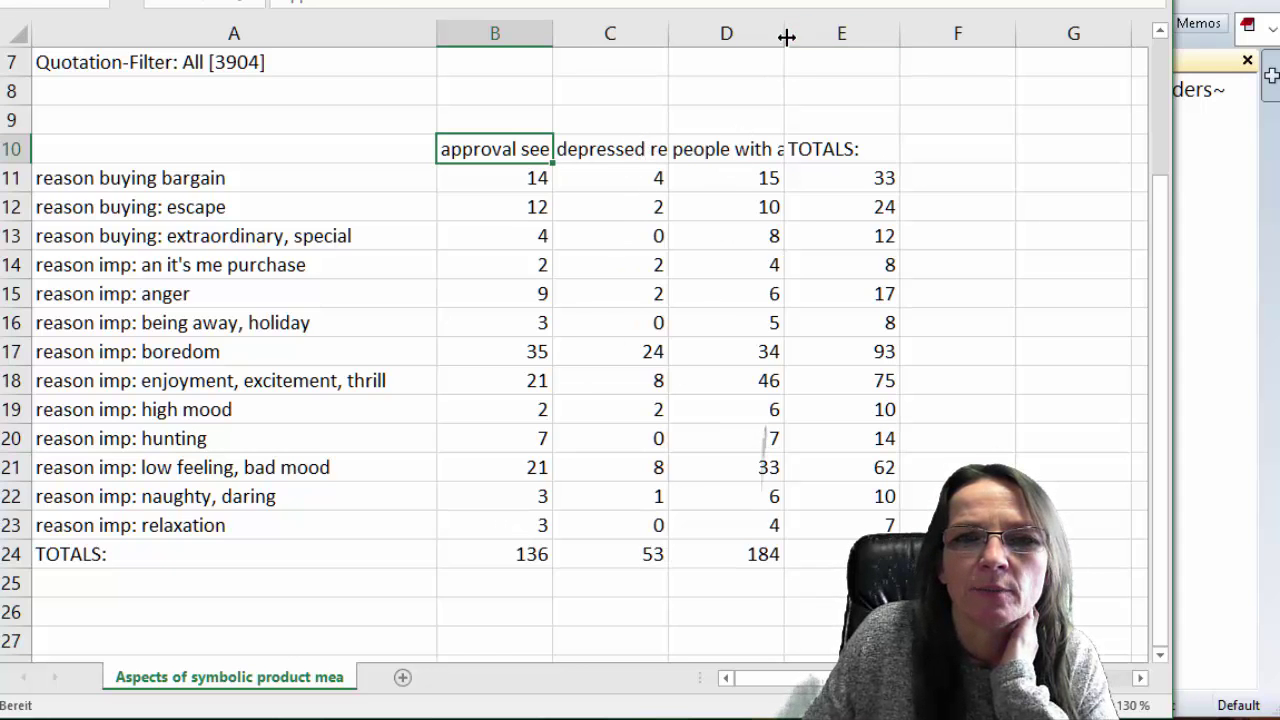
pyautogui.moveTo(785, 36); pyautogui.dragTo(853, 33)
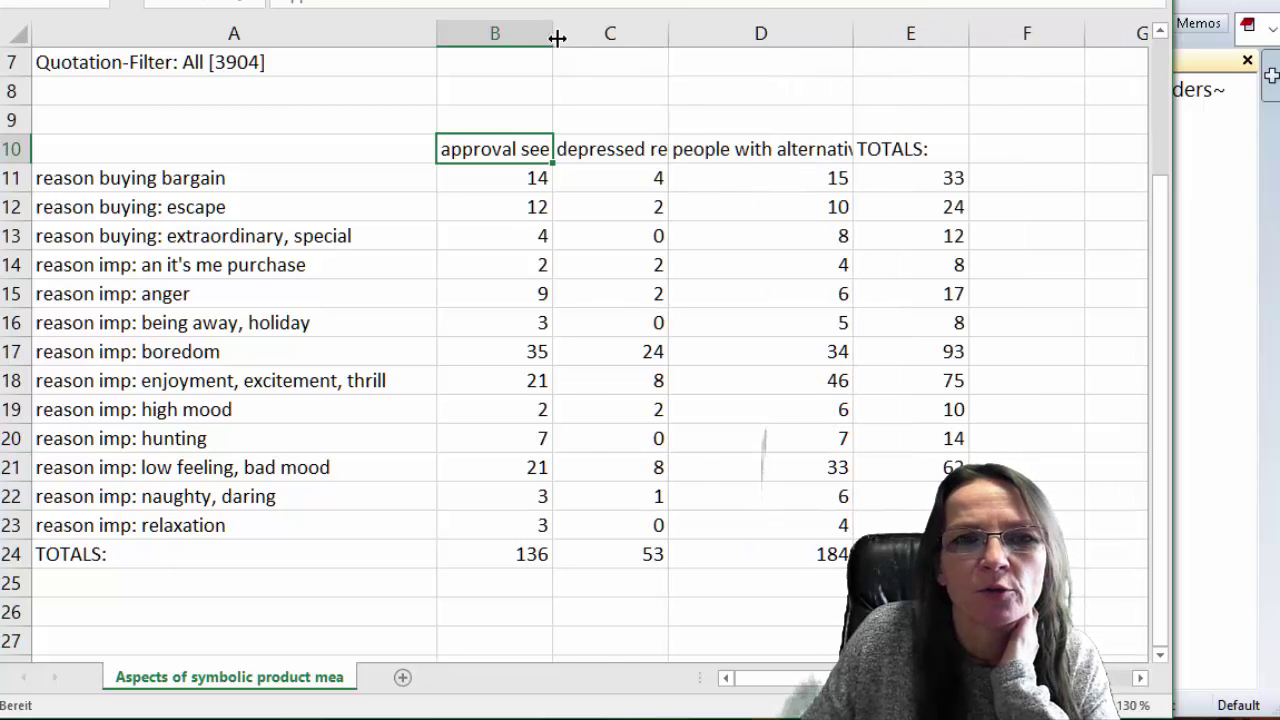
pyautogui.moveTo(553, 34); pyautogui.dragTo(593, 34)
pyautogui.moveTo(708, 33); pyautogui.dragTo(753, 34)
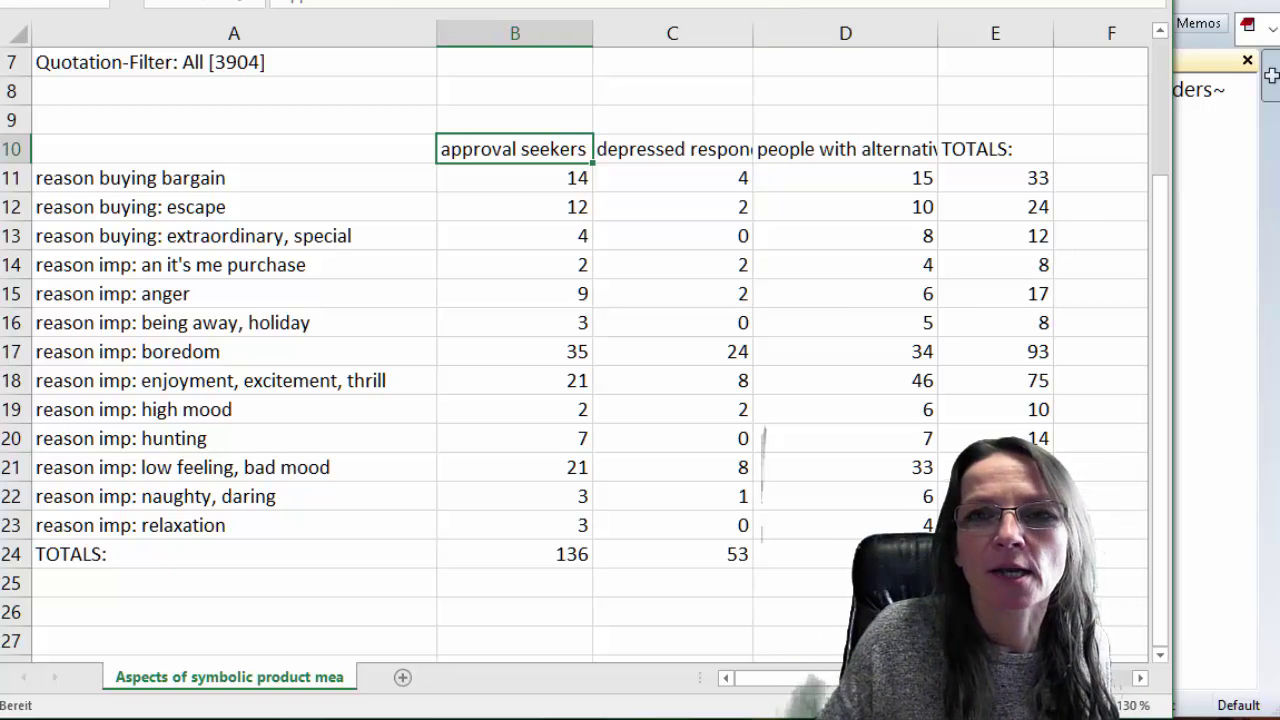
# Close Excel without saving, then close the Codes-Primary Documents Table.
pyautogui.hotkey('alt', 'F4')
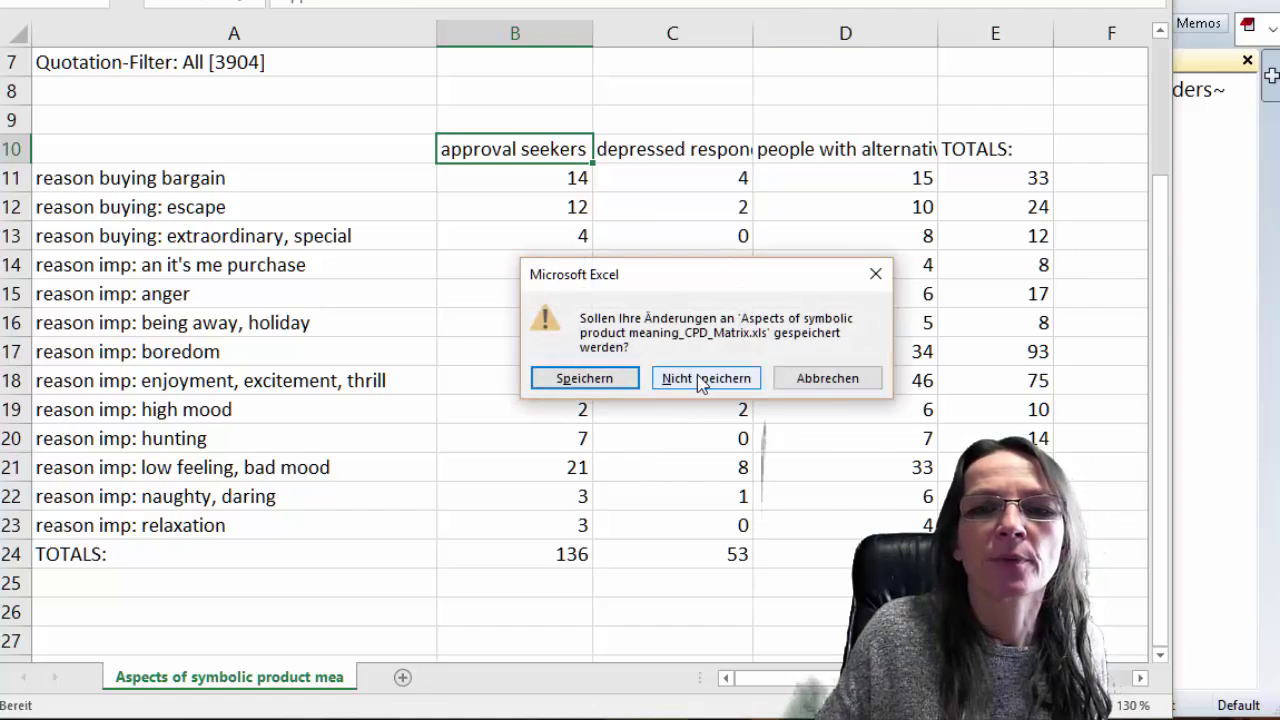
pyautogui.click(704, 379)
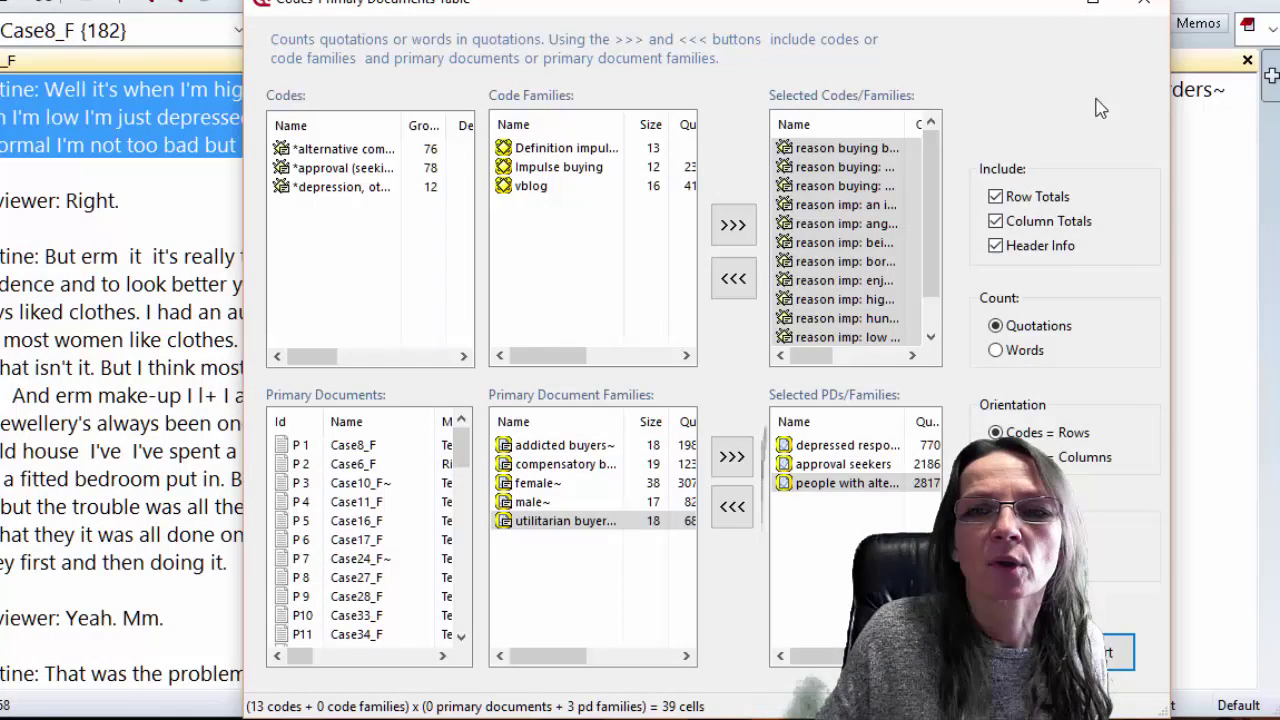
pyautogui.click(1146, 8)
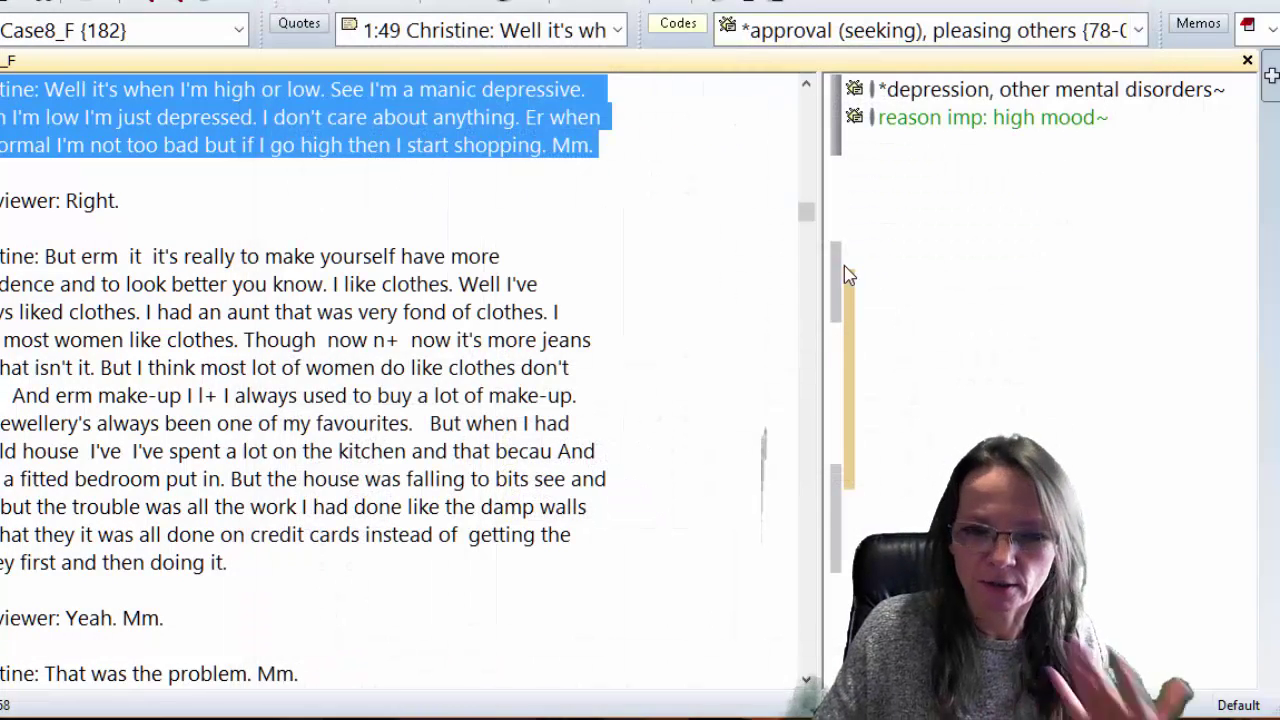